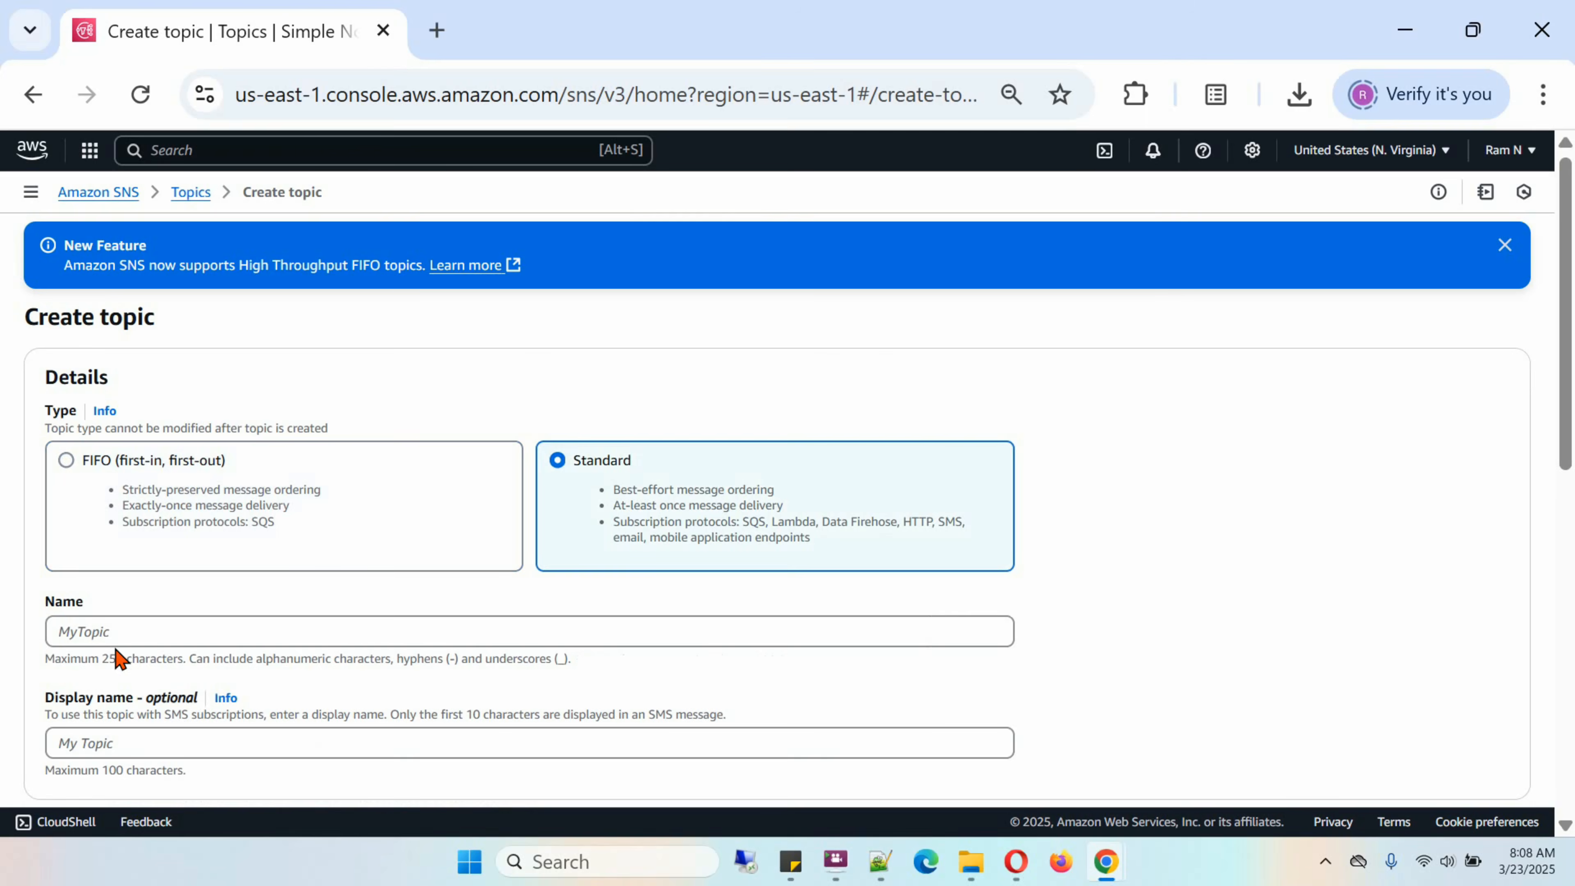
Open the Standard Create topic form and begin entering the topic name.
{"action": "left_click", "coordinate": [117, 635]}
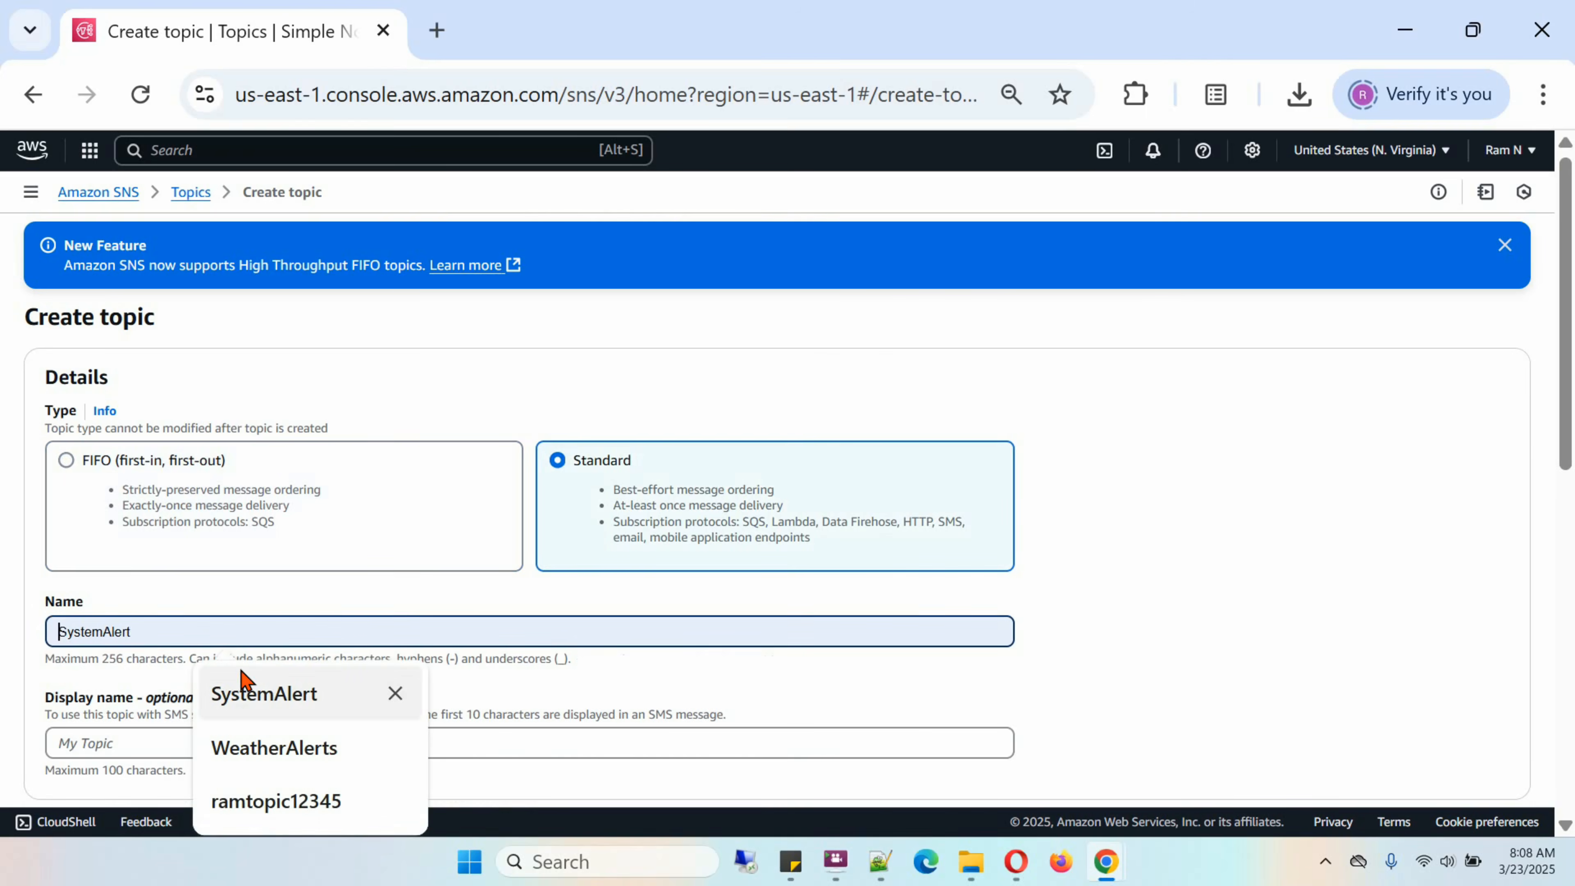
Name the Standard topic SystemAlert and create it.
{"action": "left_click", "coordinate": [243, 701]}
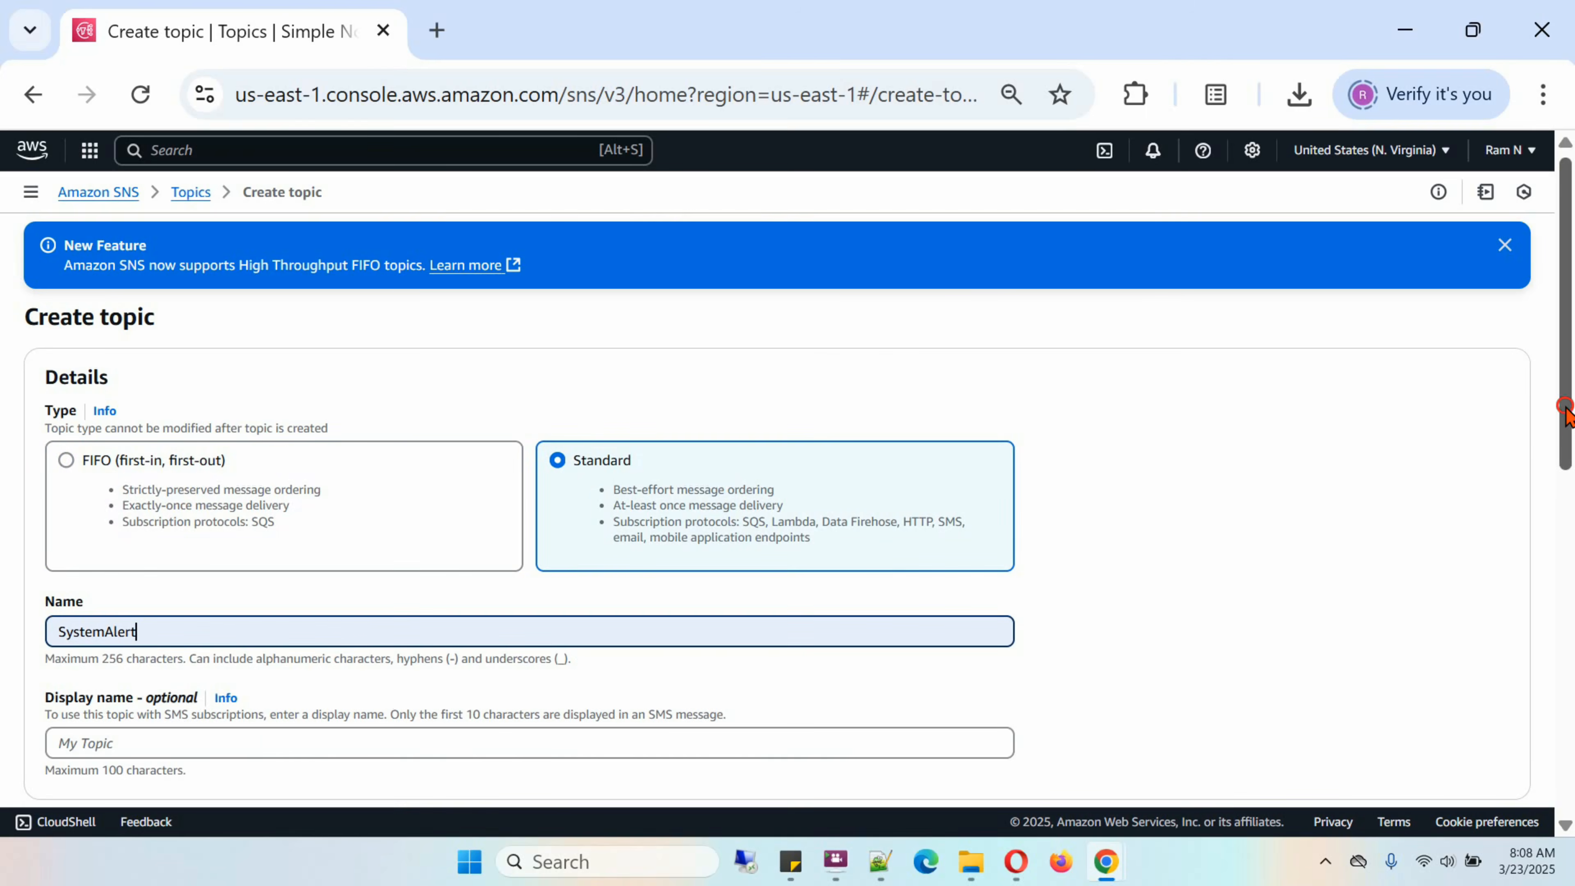
{"action": "left_click_drag", "start_coordinate": [1564, 415], "coordinate": [1572, 745]}
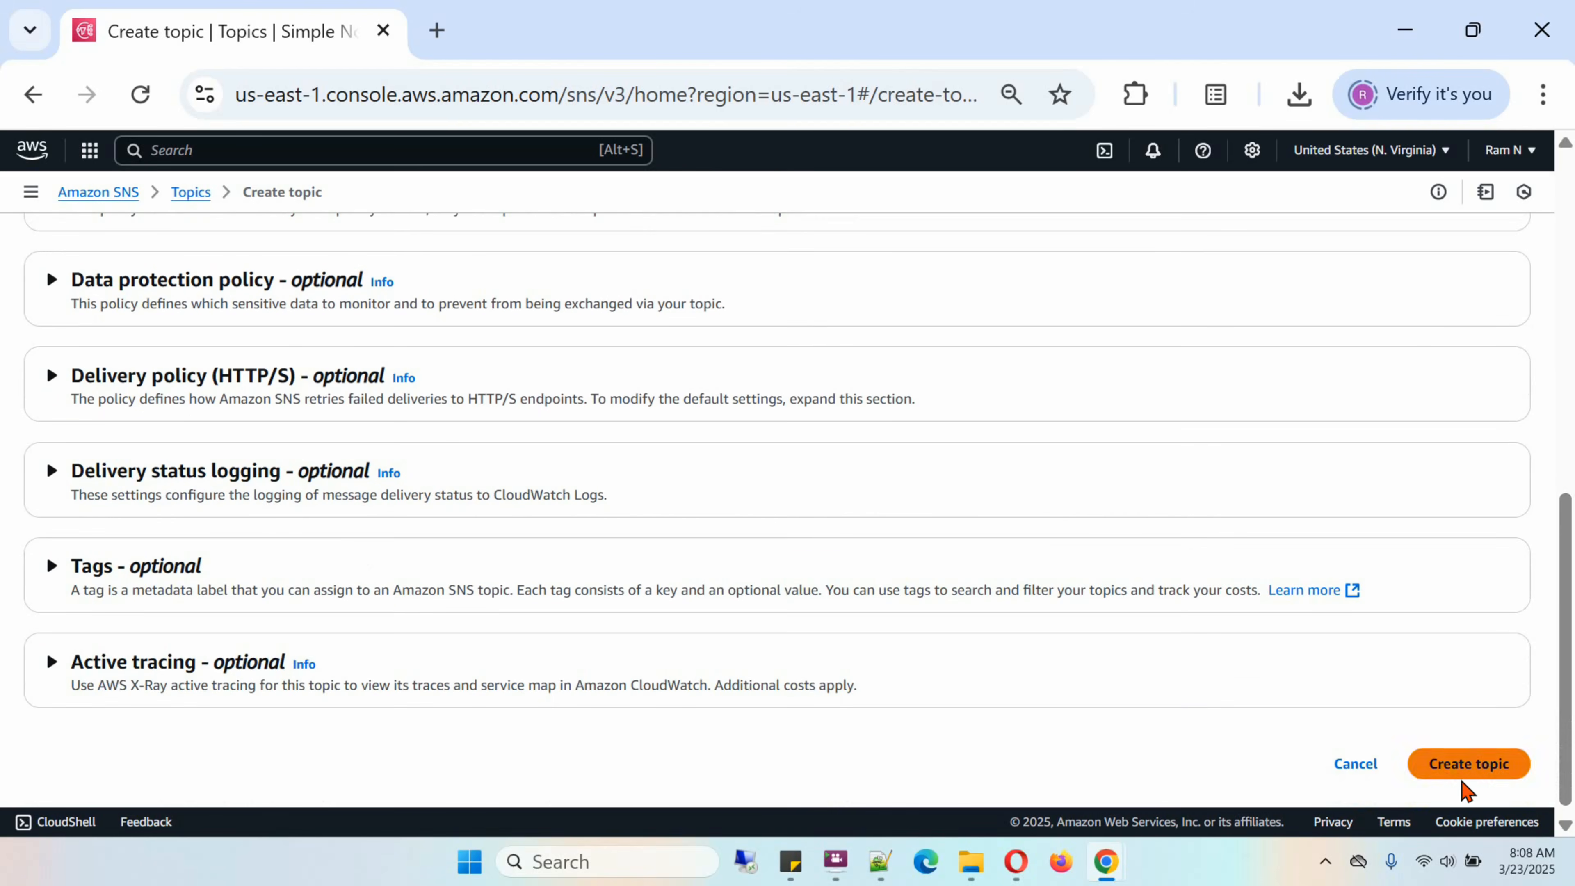
{"action": "left_click", "coordinate": [1463, 768]}
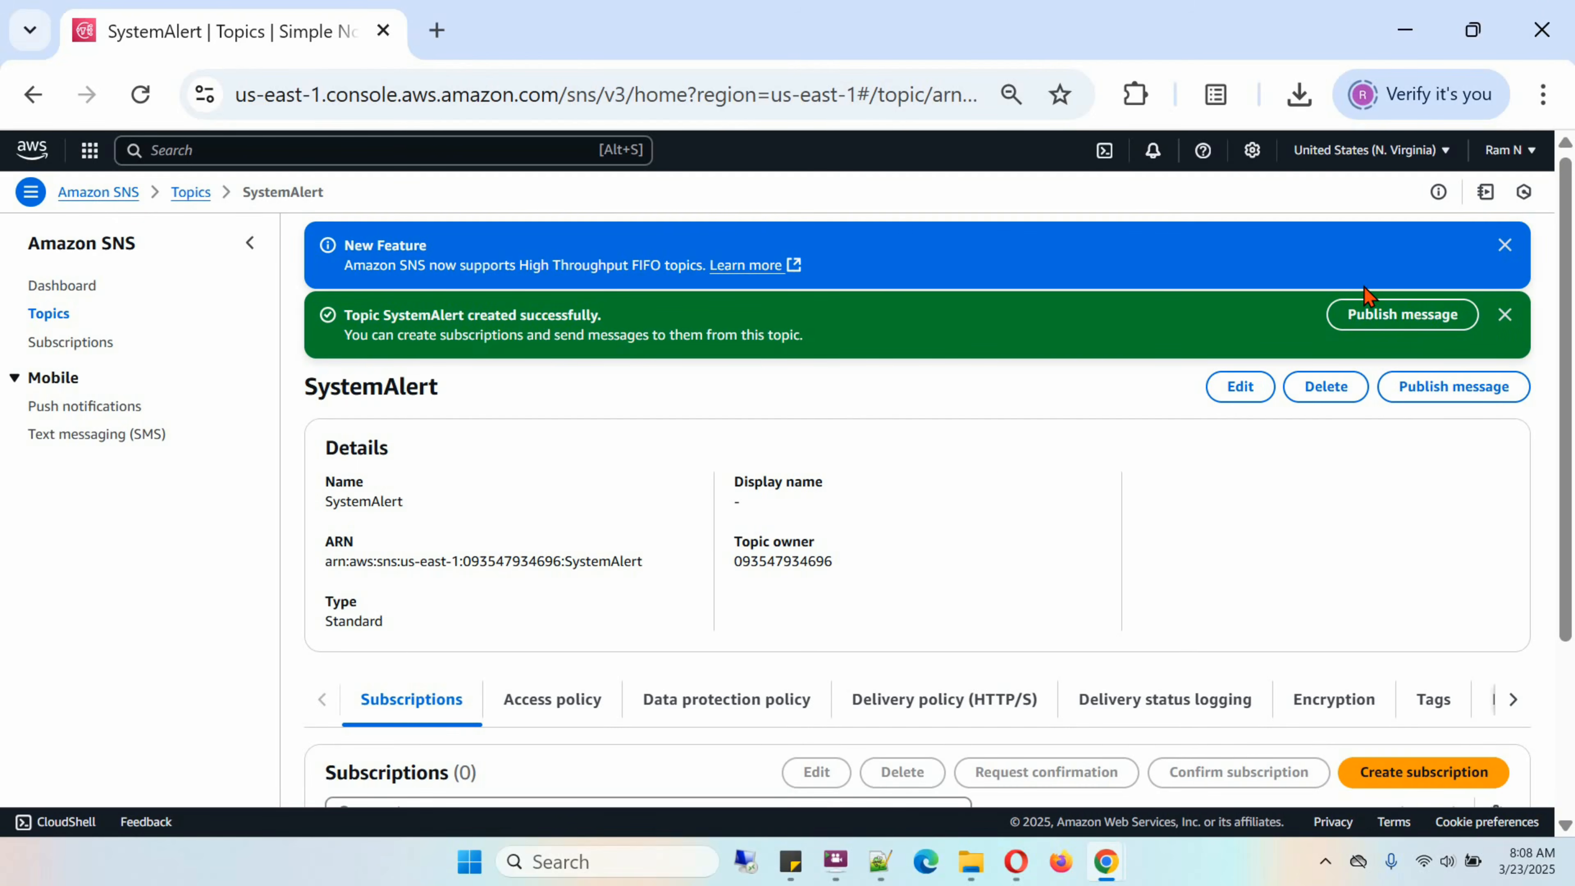
Dismiss the success and announcement banners and go to the Subscriptions list.
{"action": "left_click", "coordinate": [1504, 314]}
{"action": "left_click", "coordinate": [1503, 249]}
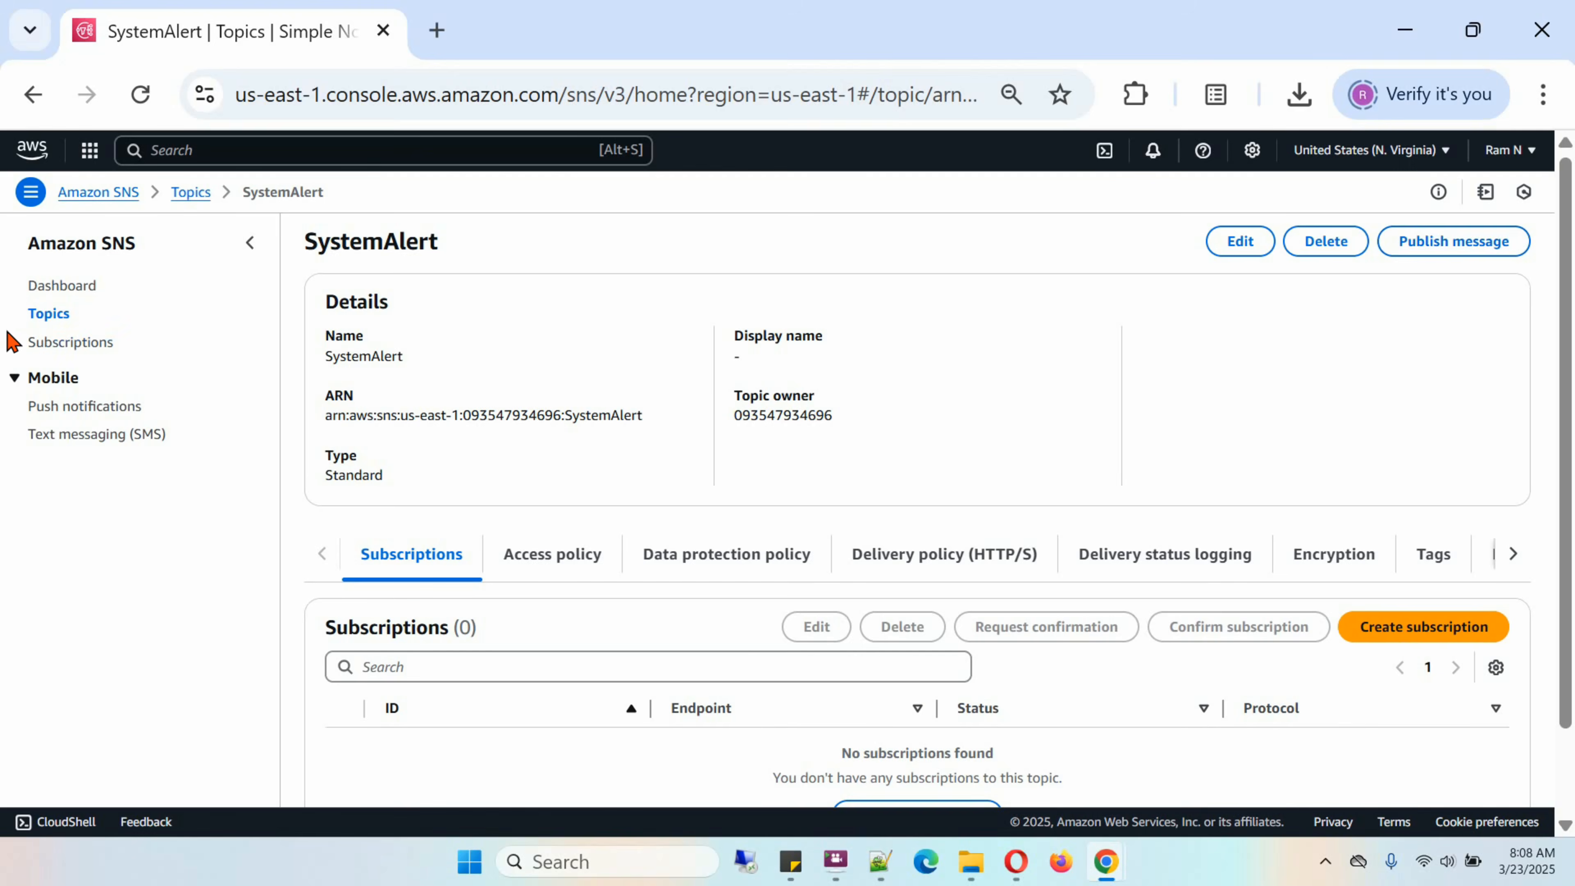
{"action": "left_click", "coordinate": [94, 345]}
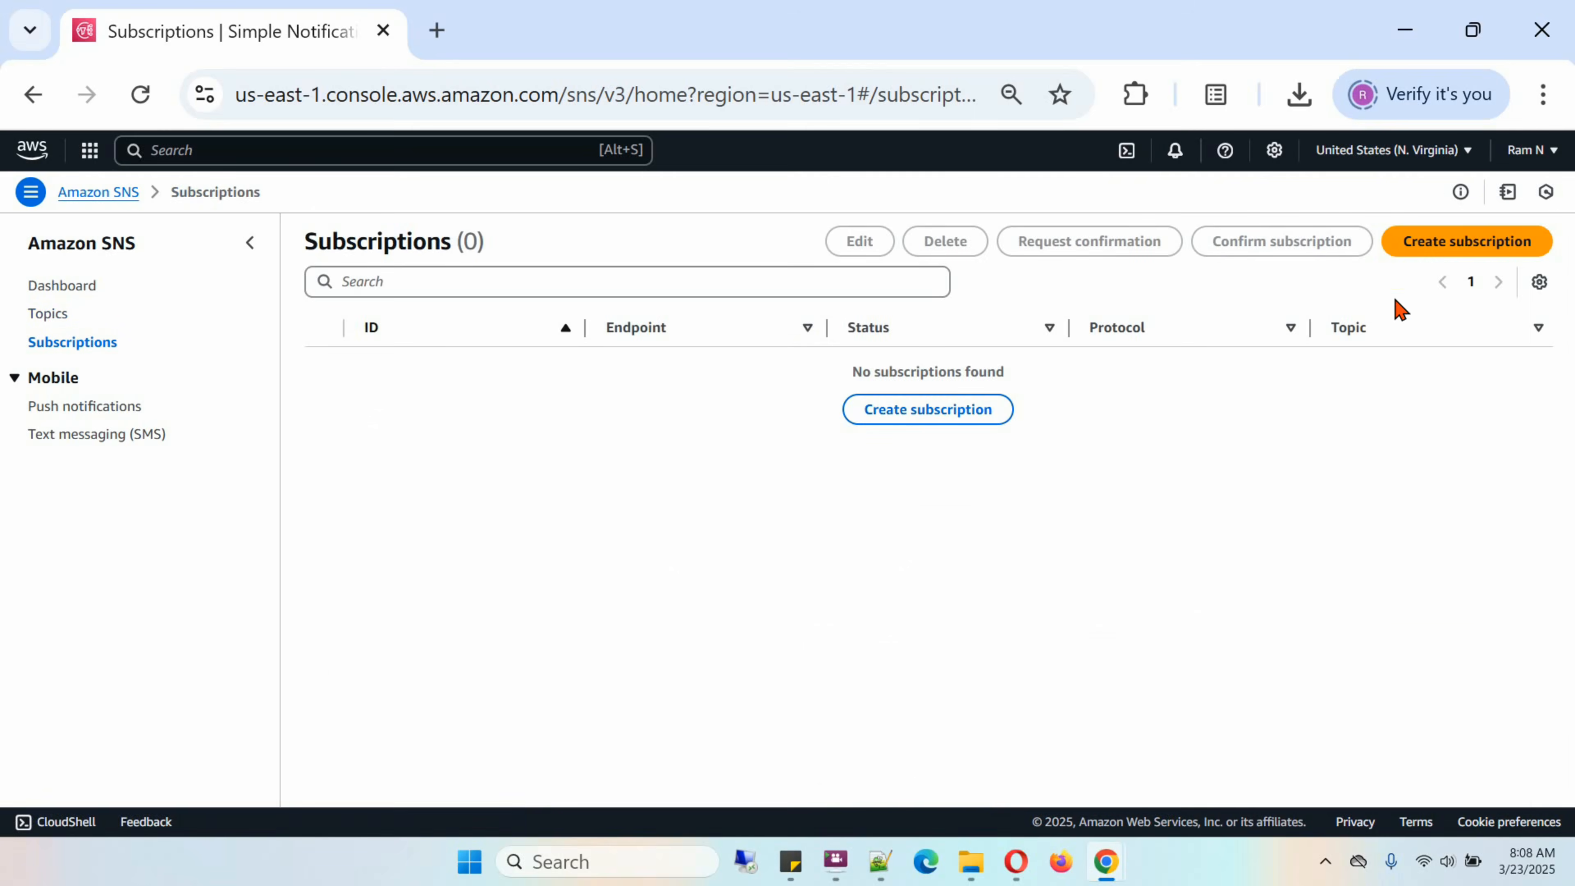
Start a new subscription using the SystemAlert topic ARN with the SMS protocol.
{"action": "left_click", "coordinate": [1458, 243]}
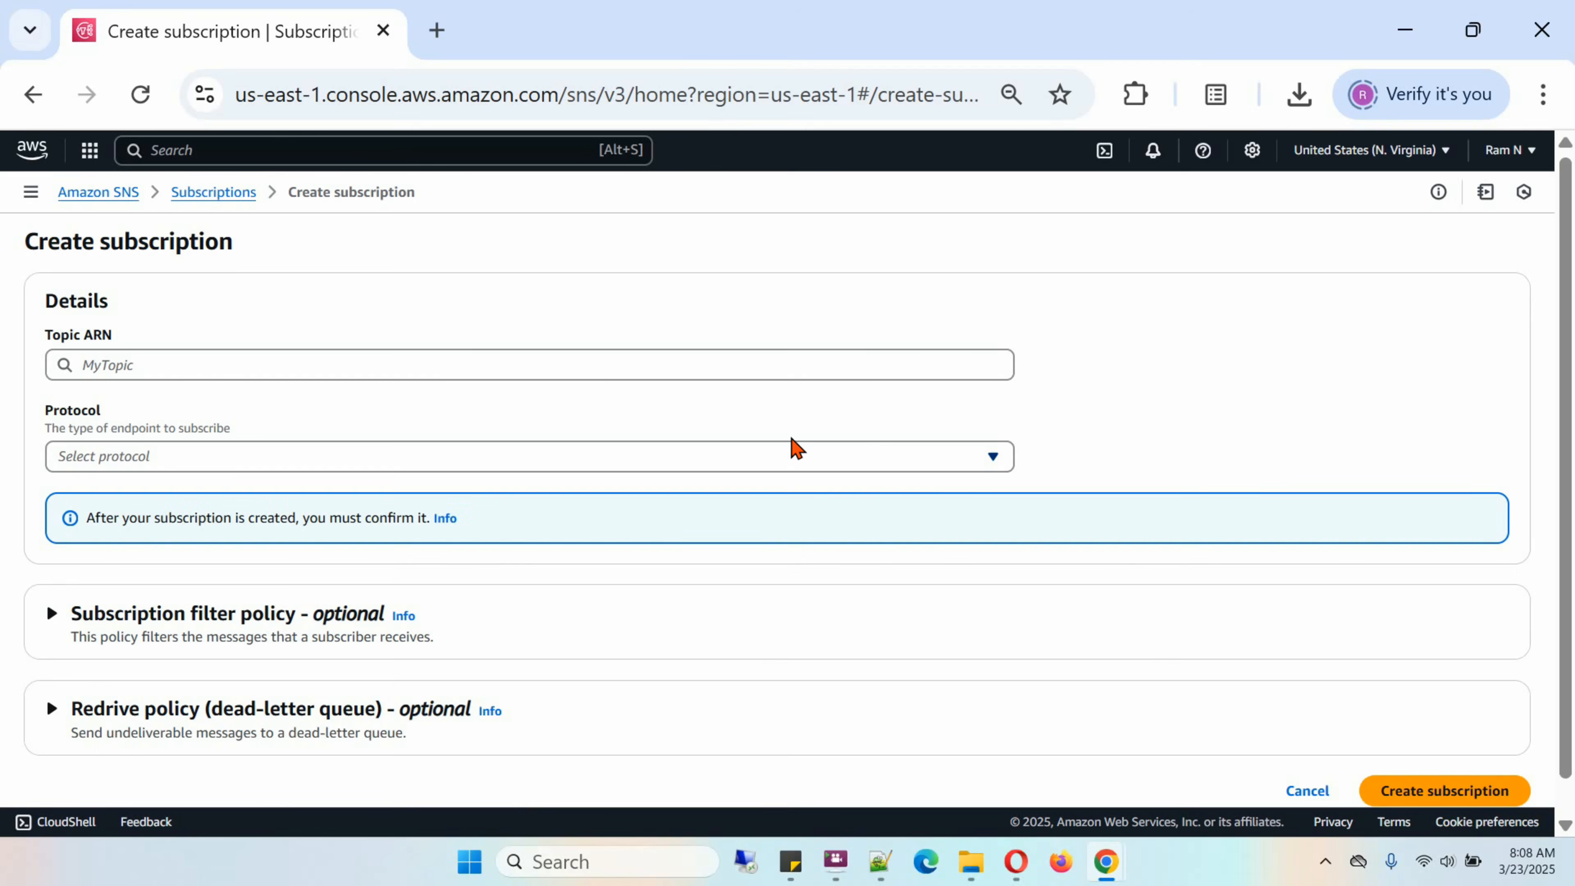
{"action": "left_click", "coordinate": [186, 365]}
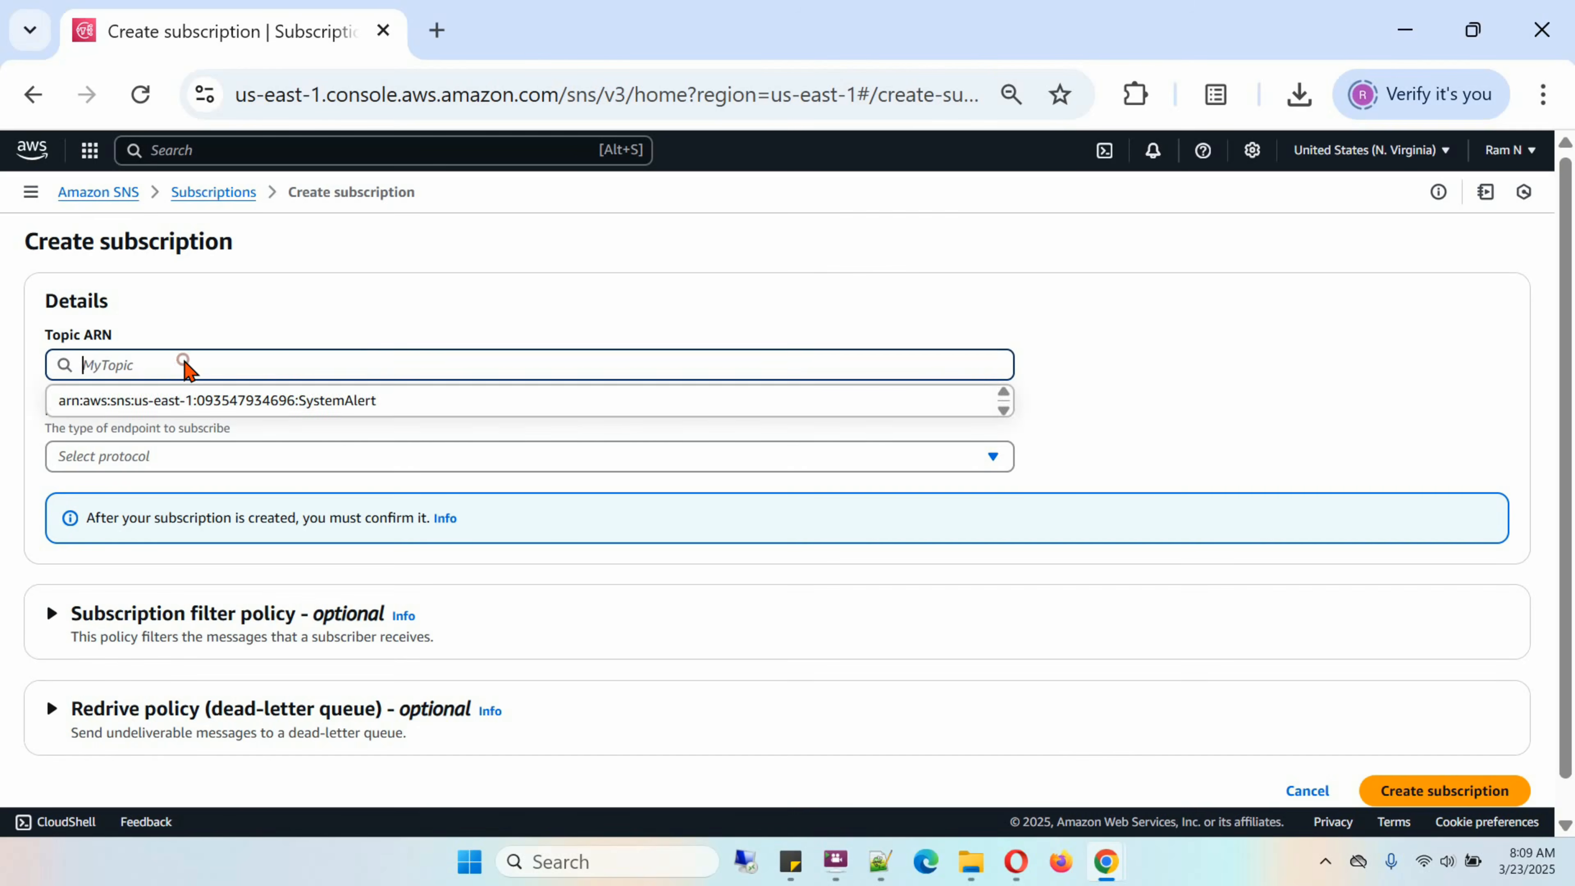
{"action": "left_click", "coordinate": [208, 409]}
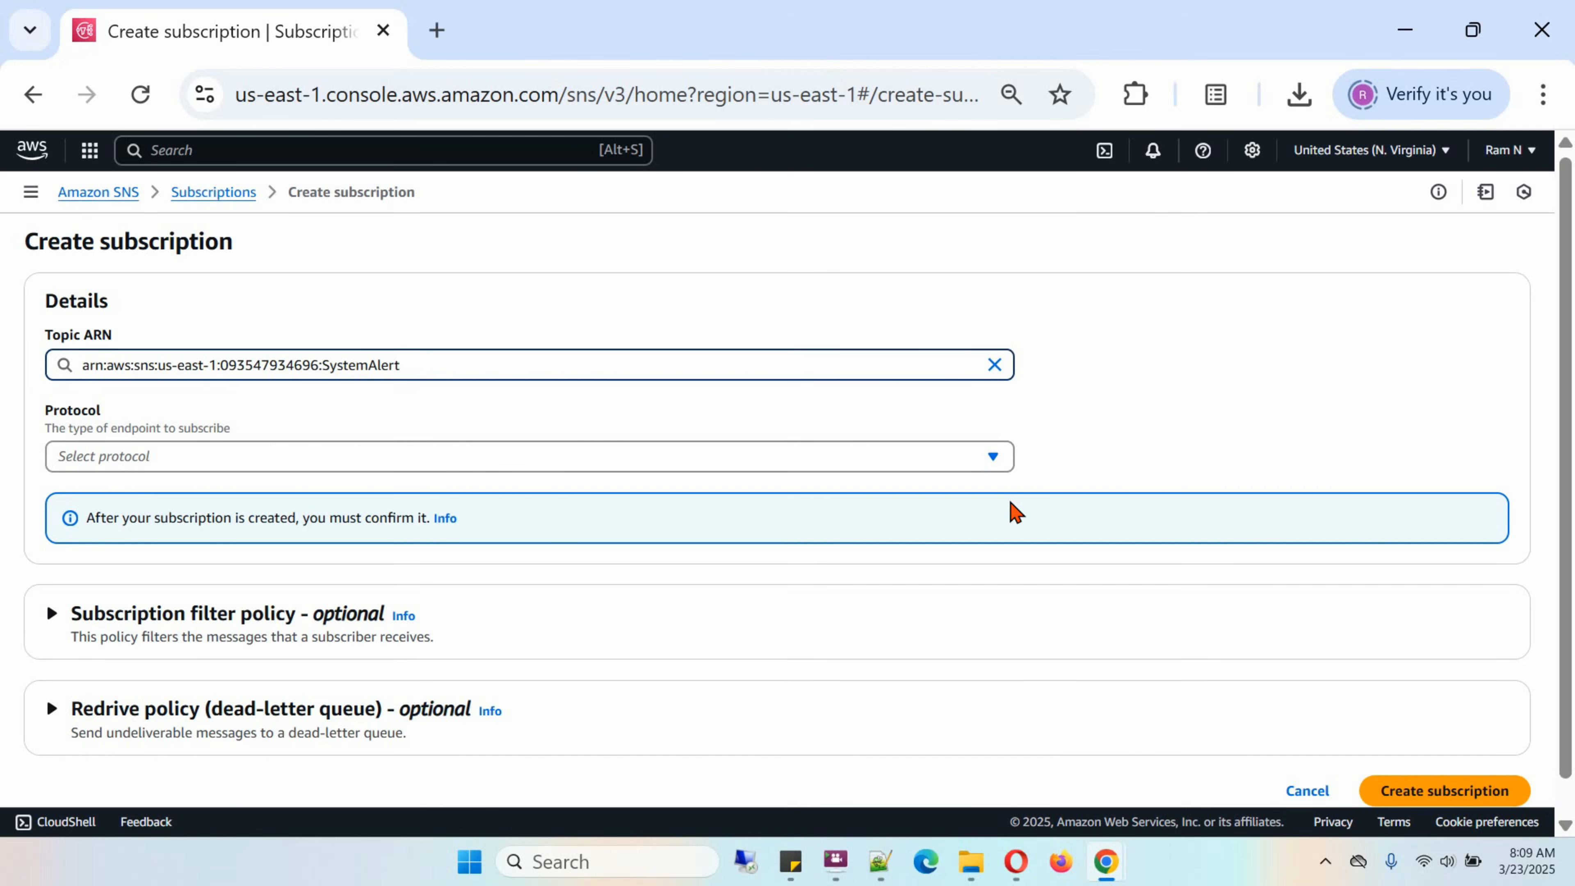
{"action": "left_click", "coordinate": [992, 456]}
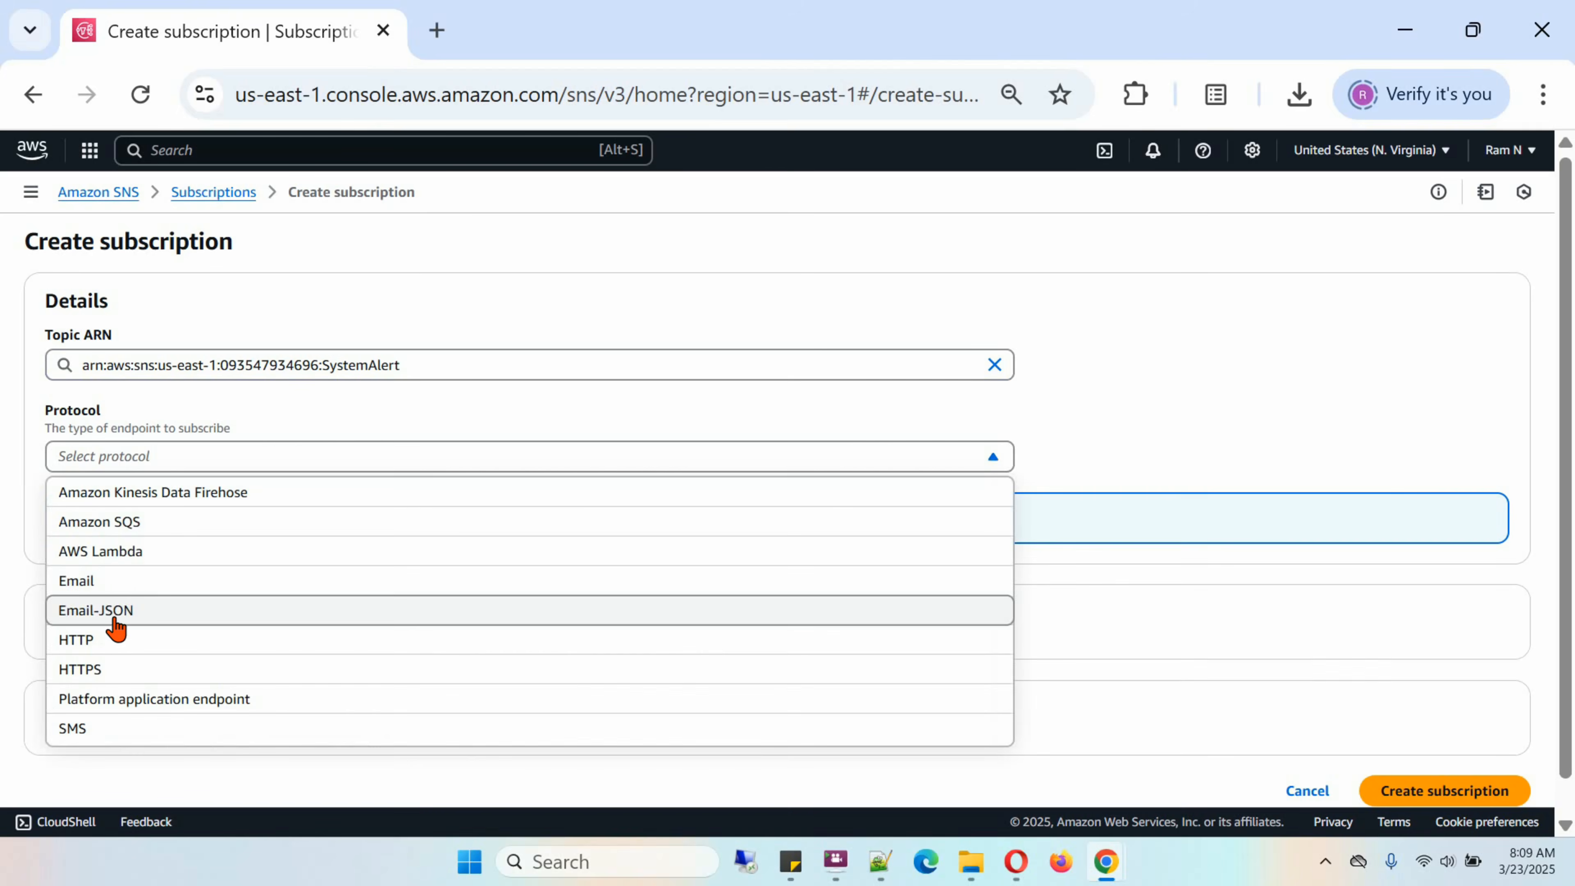
{"action": "left_click", "coordinate": [87, 730]}
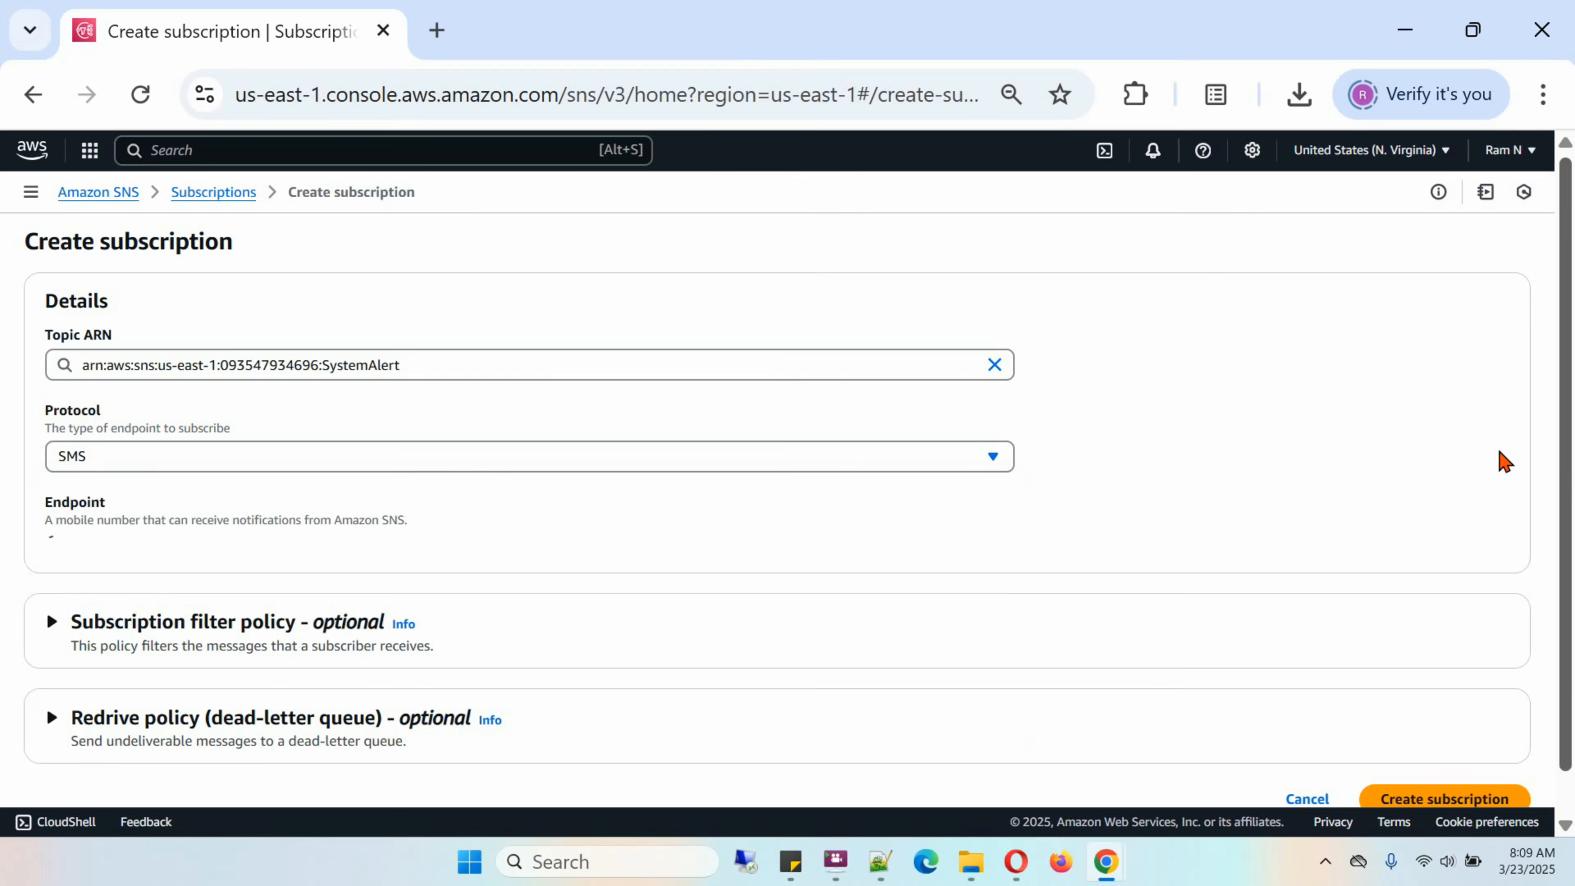
{"action": "left_click_drag", "start_coordinate": [1565, 487], "coordinate": [1567, 521]}
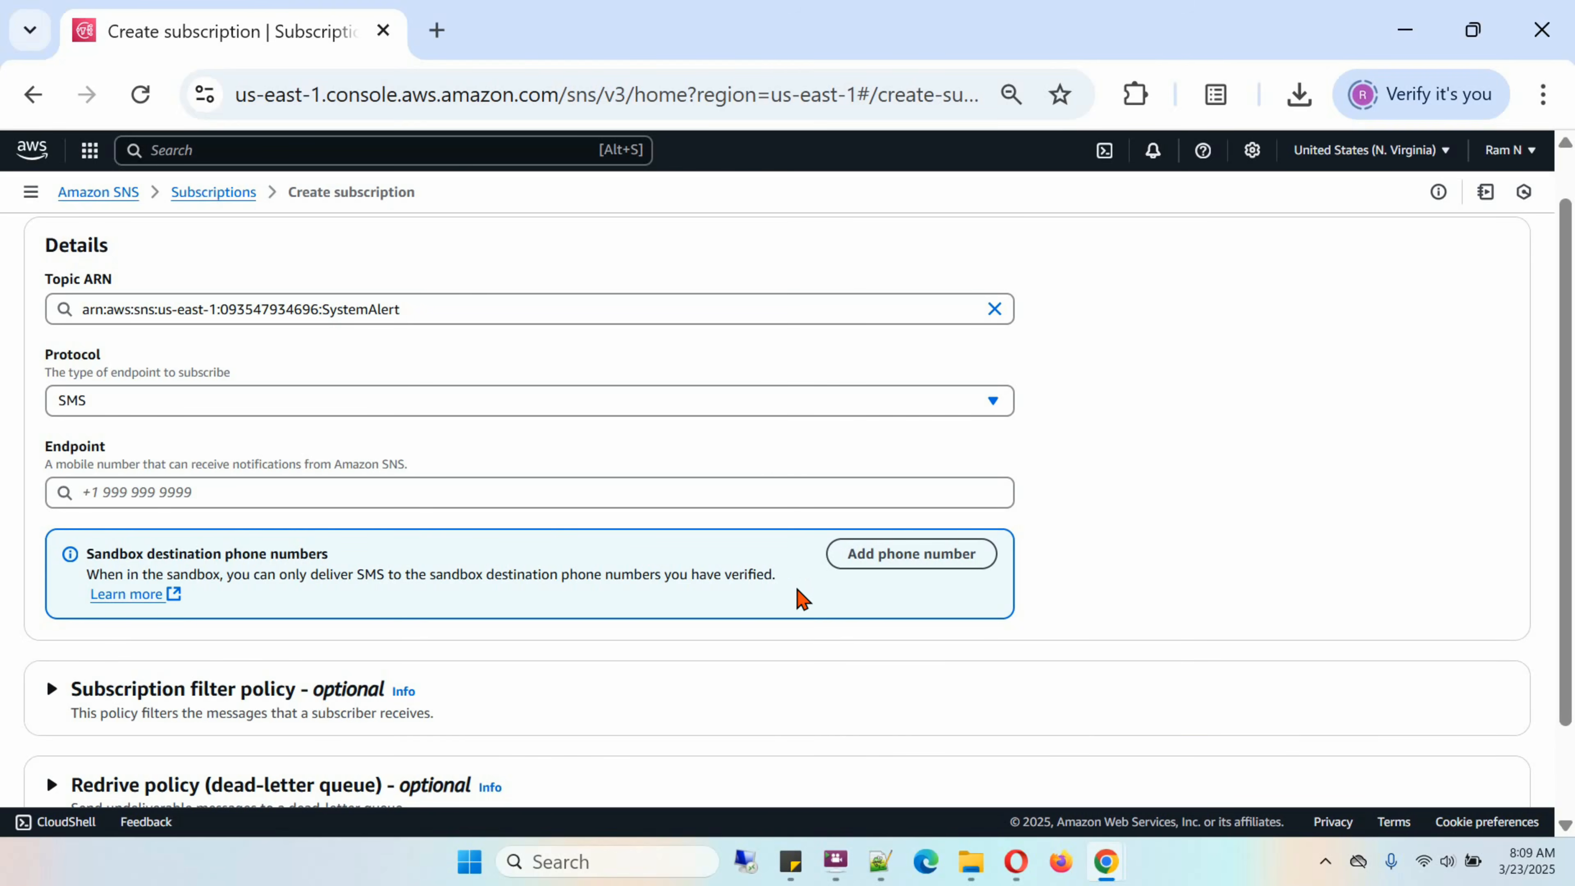
Add a sandbox destination number with India's +91 code and English (United States) verification.
{"action": "left_click", "coordinate": [922, 564]}
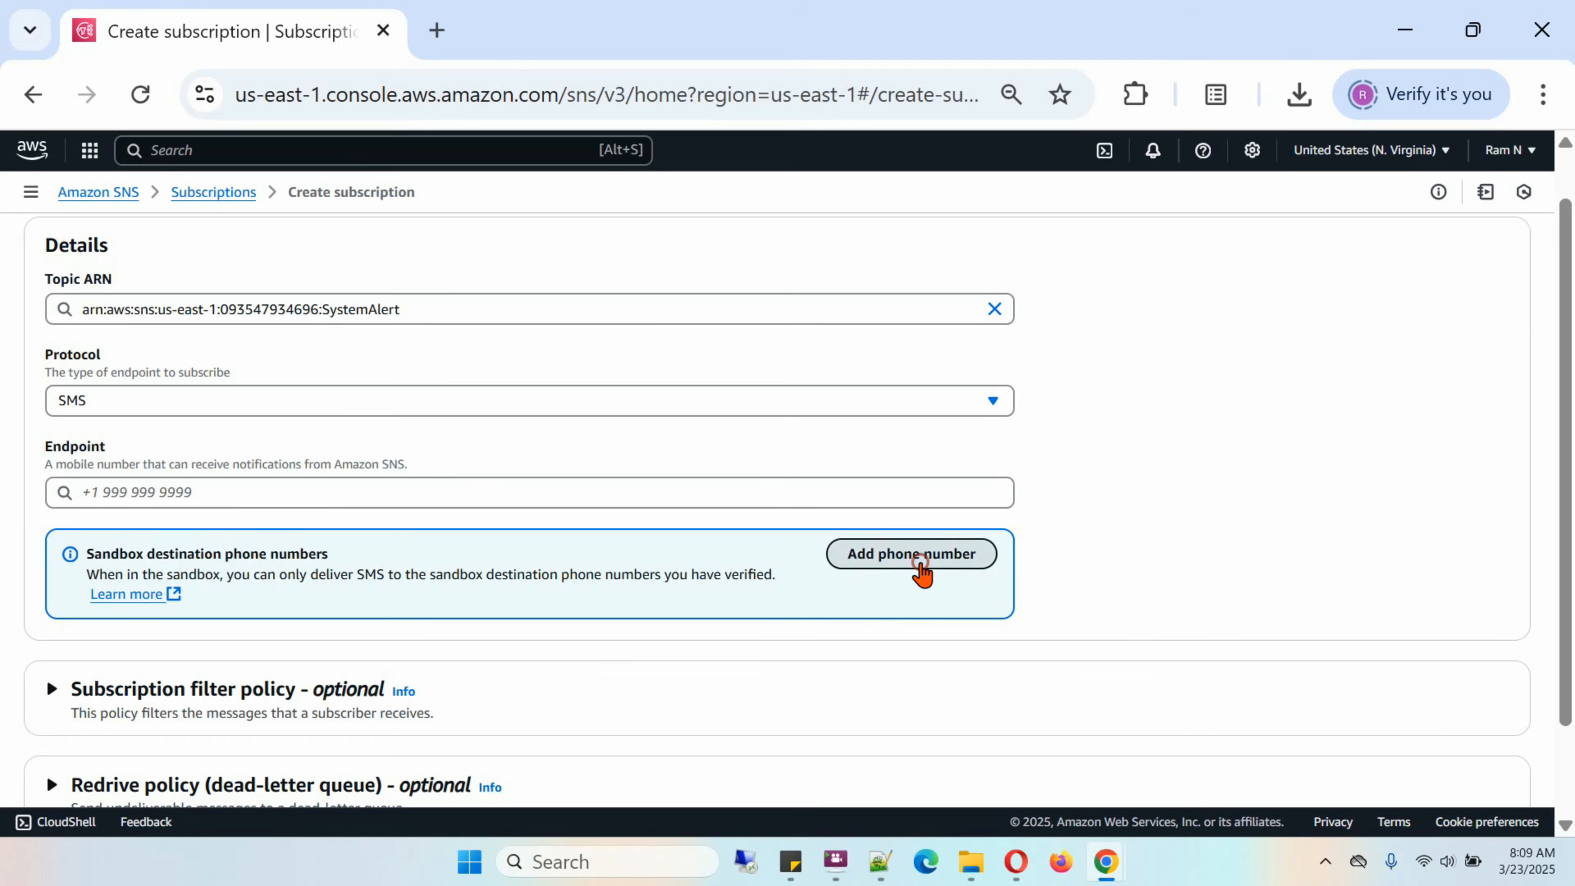
{"action": "left_click", "coordinate": [186, 390]}
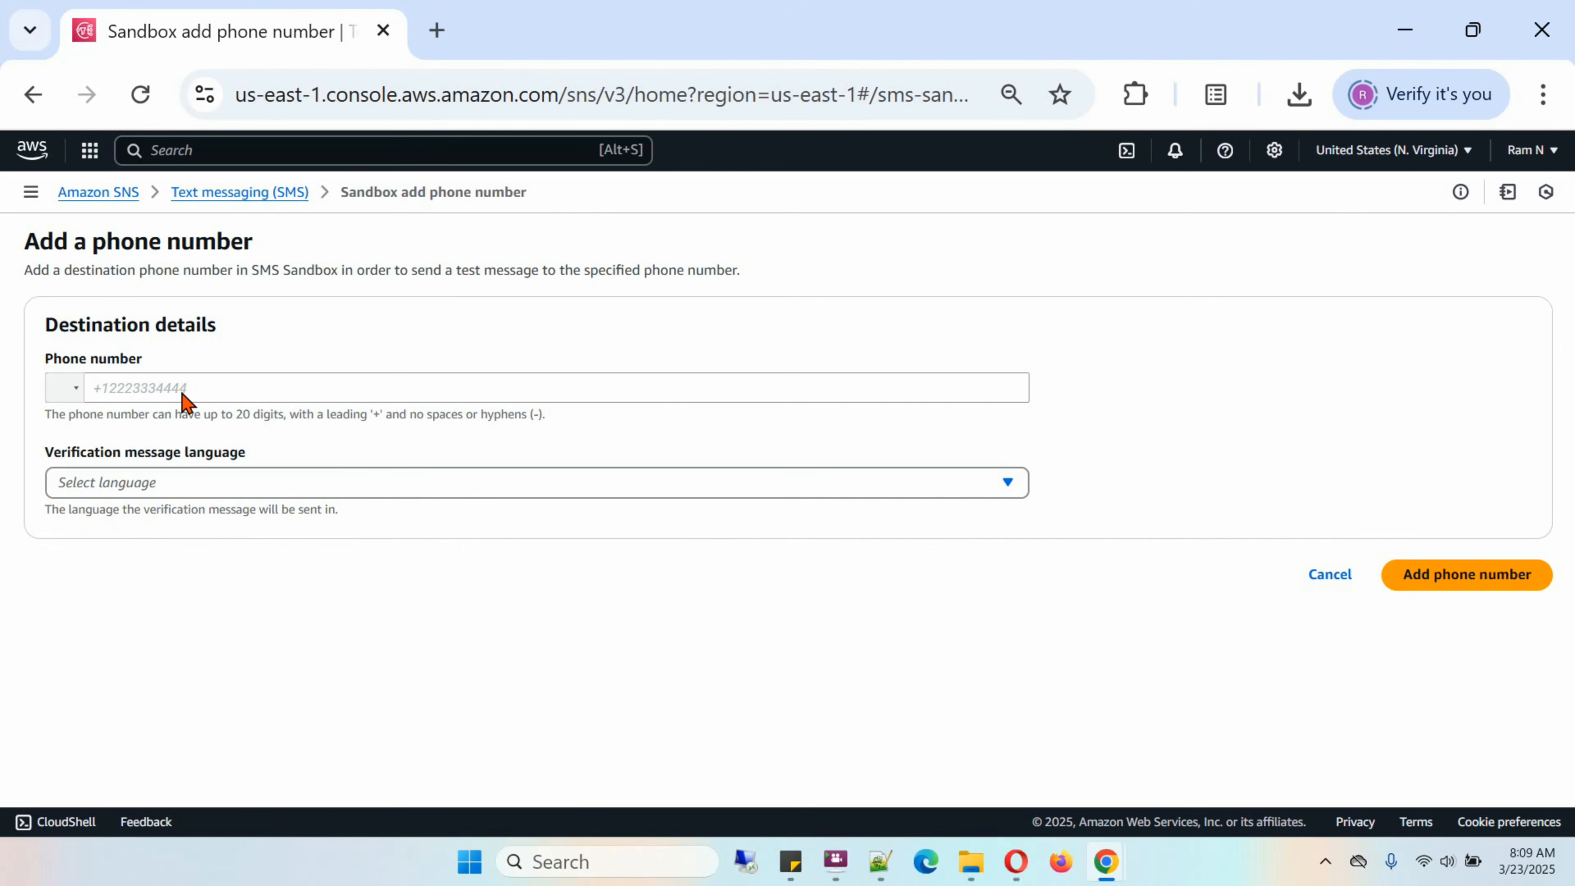
{"action": "left_click", "coordinate": [76, 390]}
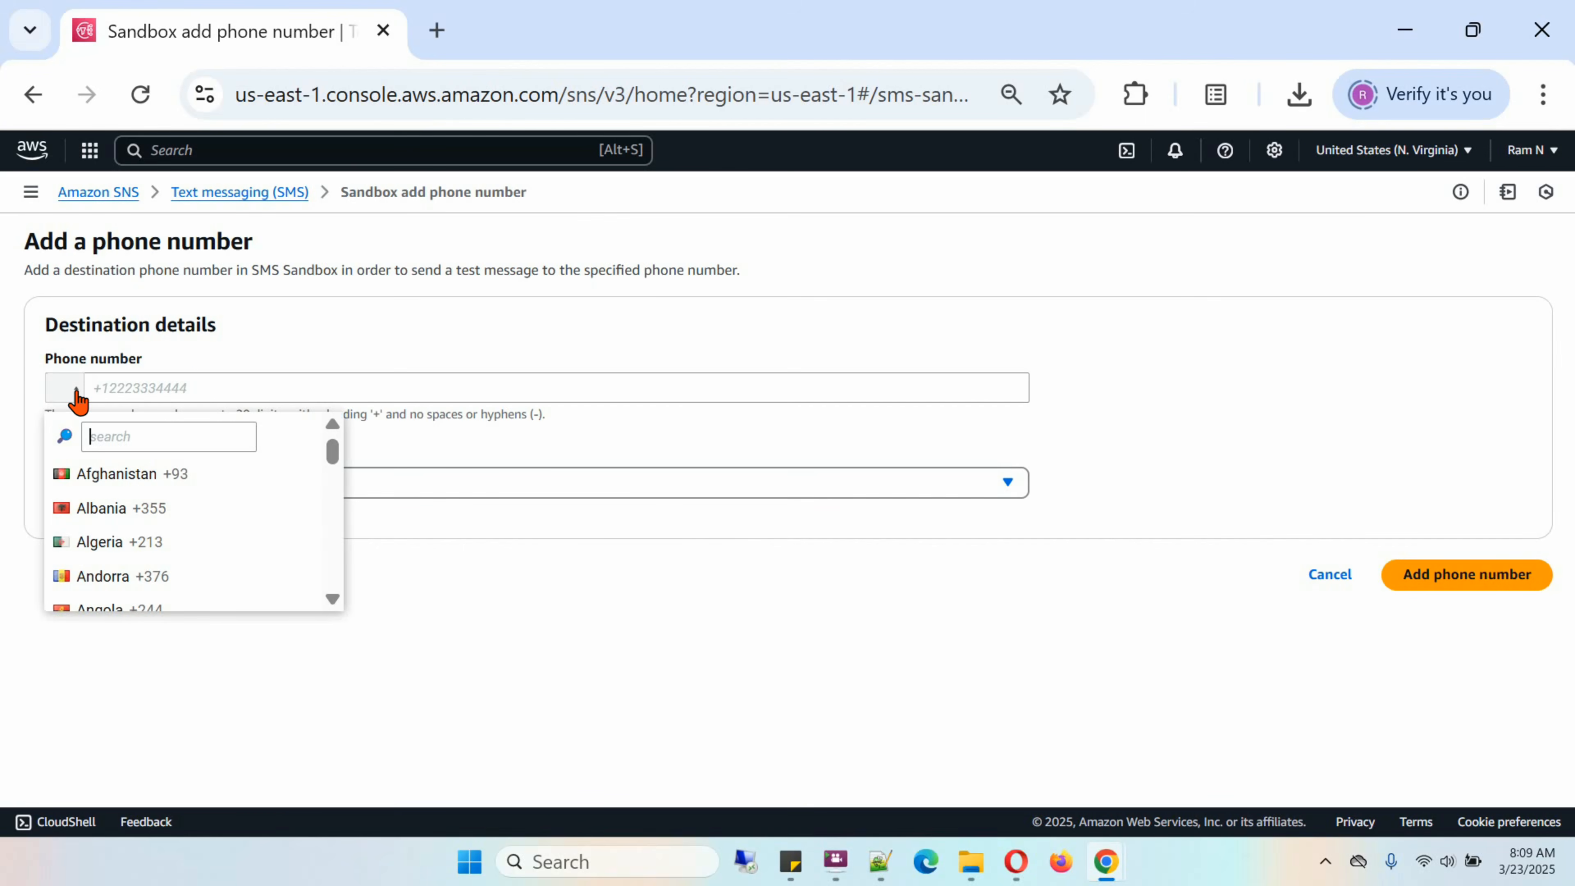
{"action": "type", "text": "in"}
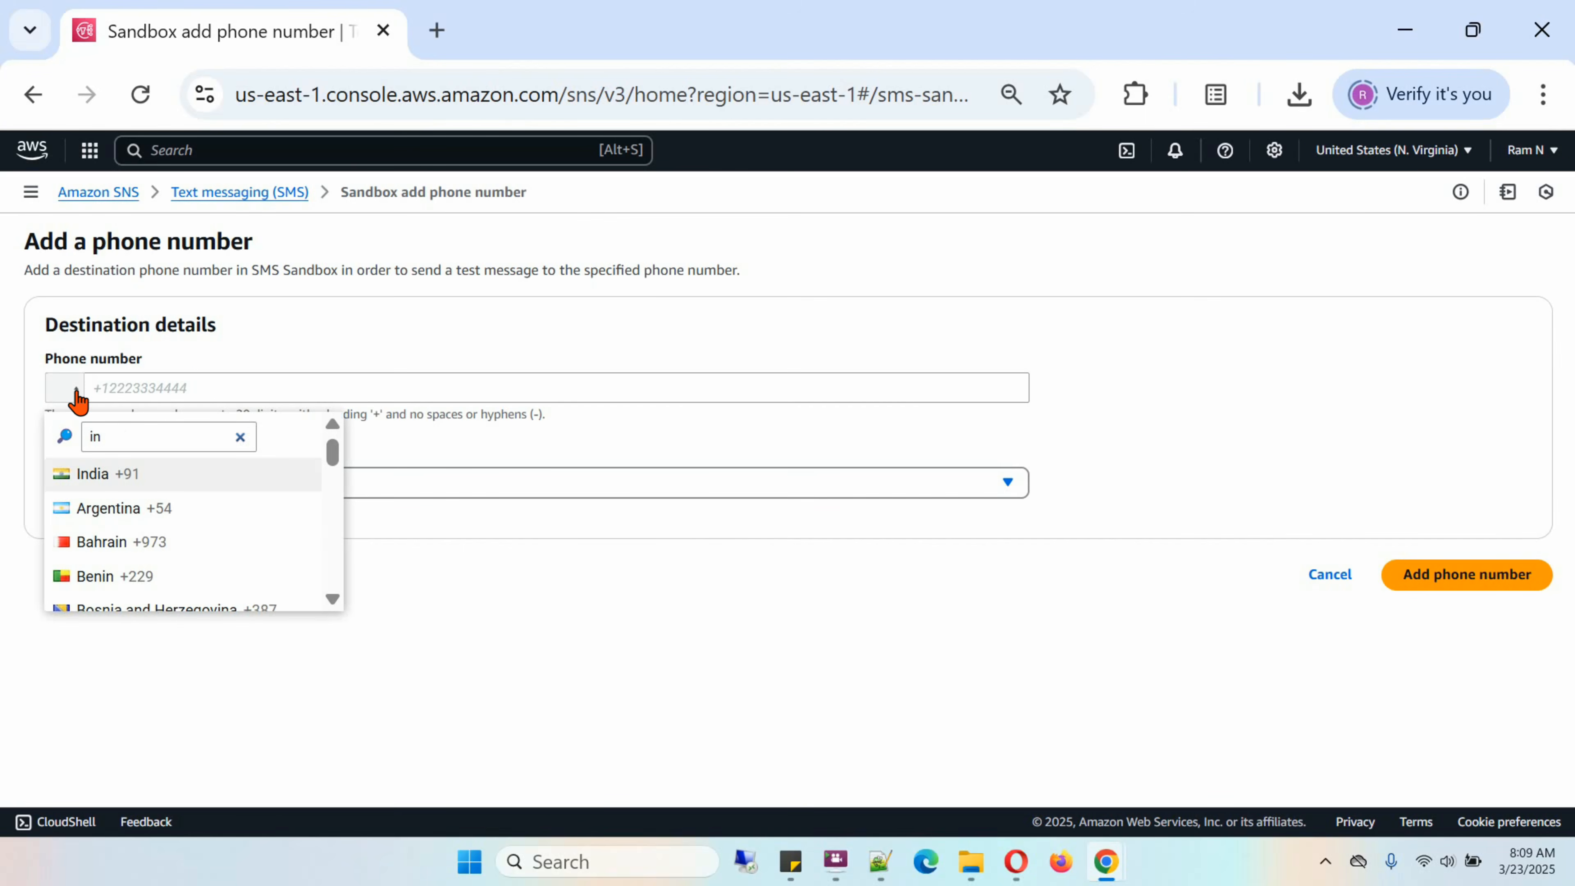
{"action": "left_click", "coordinate": [104, 475]}
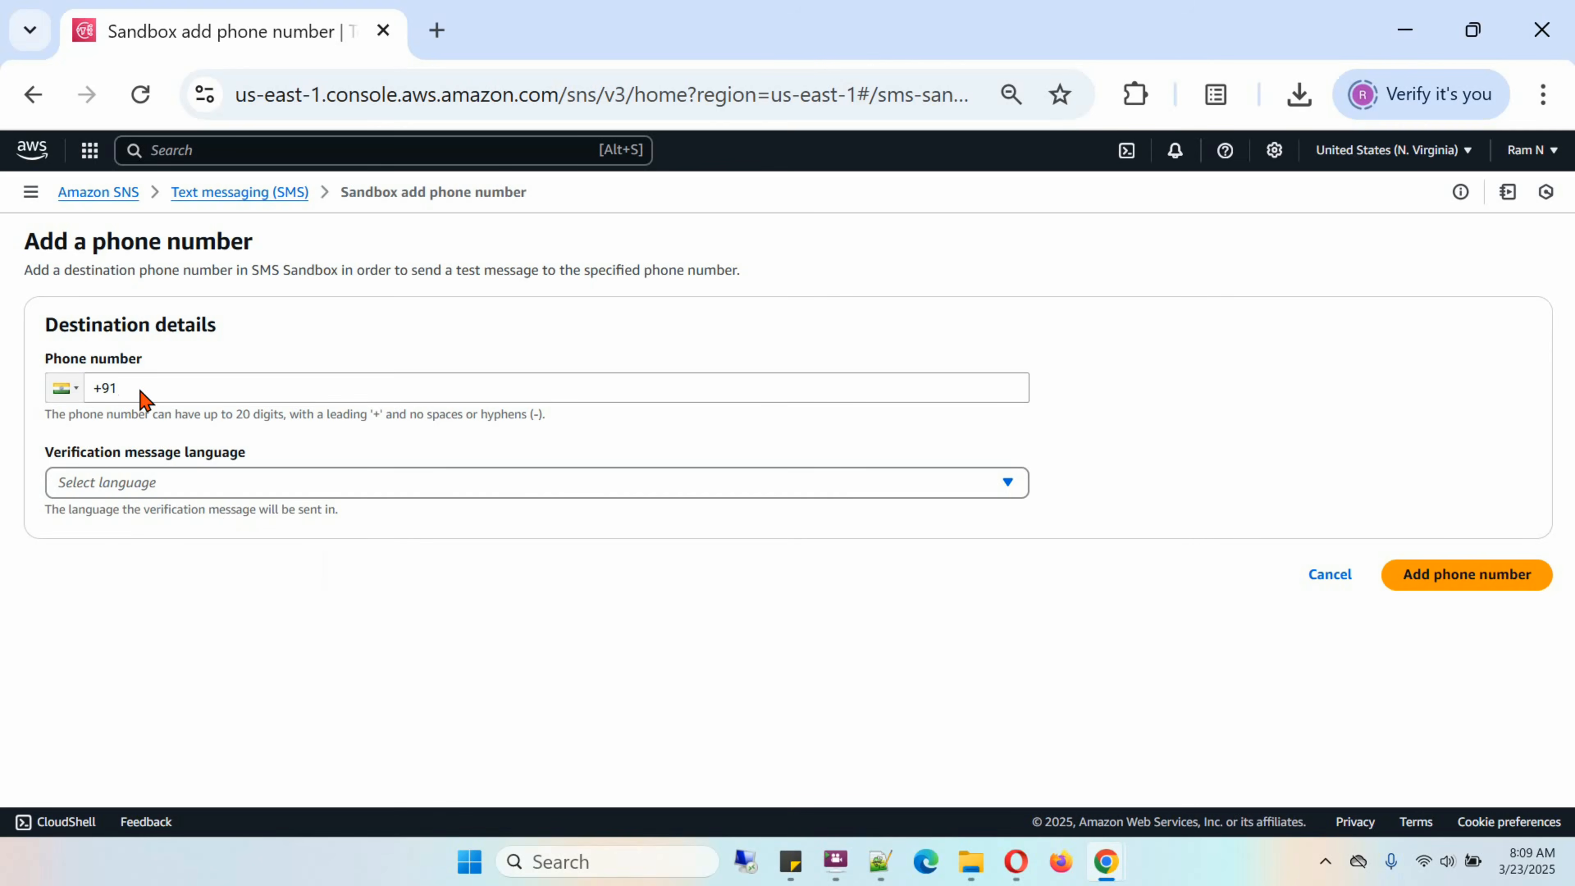
{"action": "key", "text": "ctrl+v"}
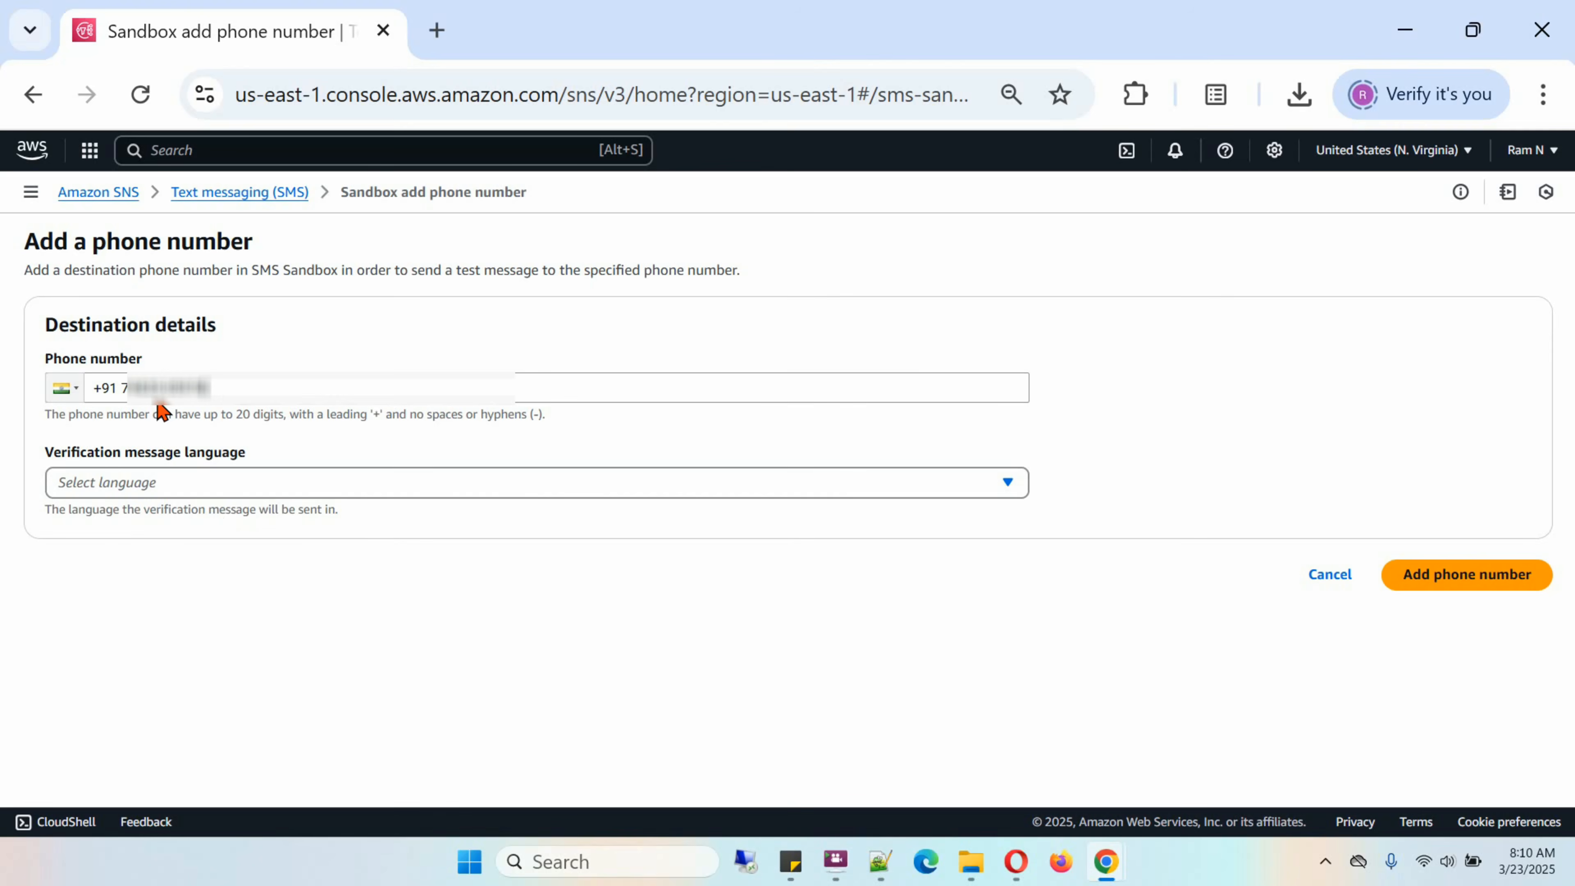
{"action": "left_click", "coordinate": [206, 484]}
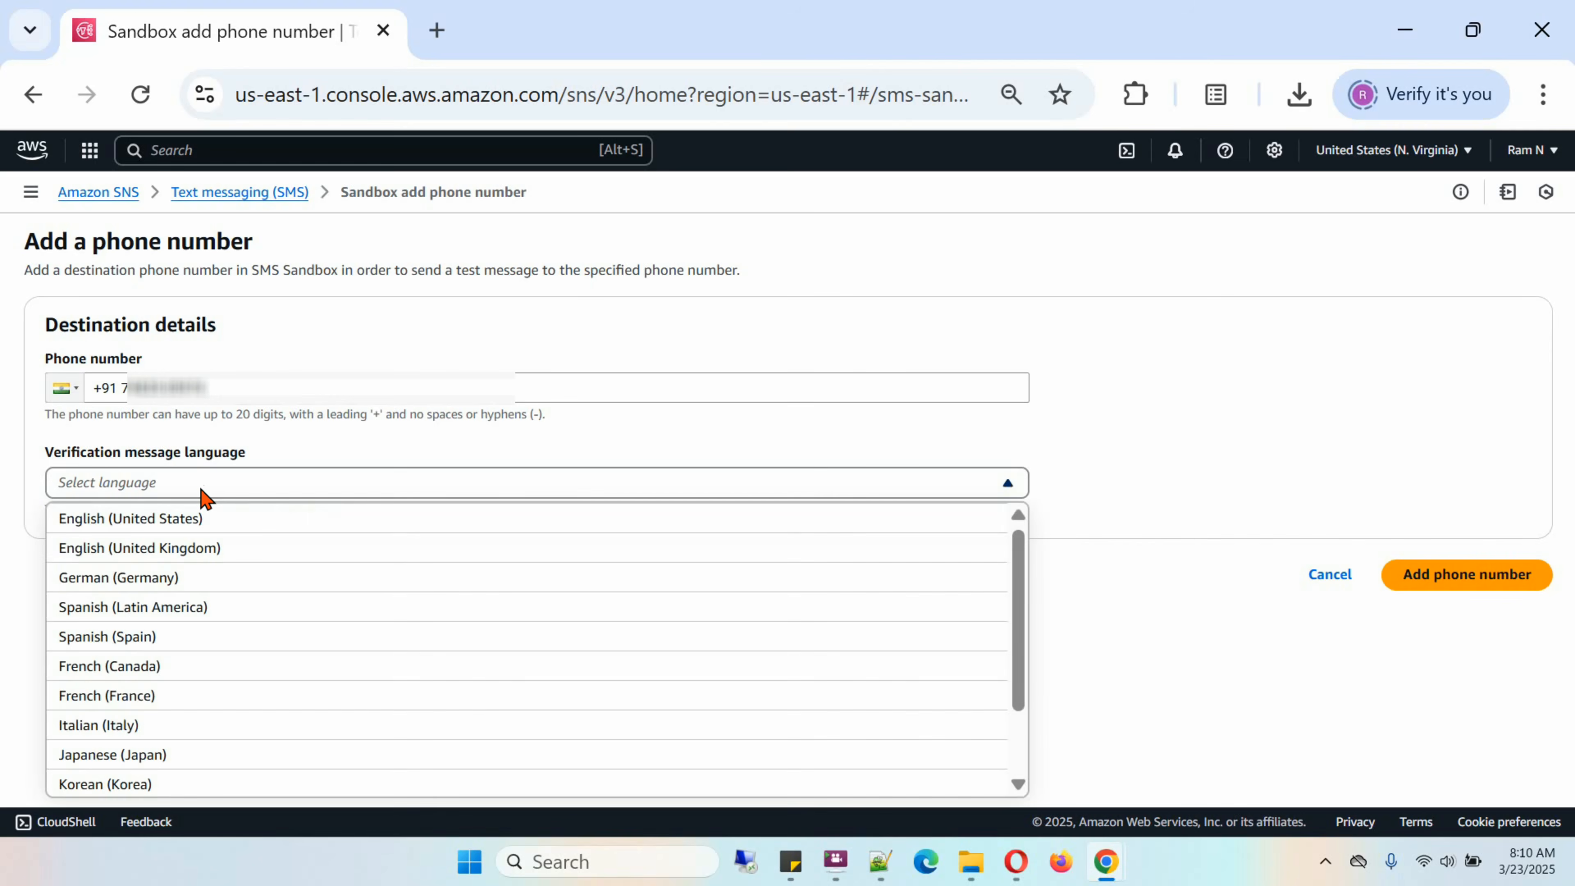
{"action": "left_click", "coordinate": [197, 521]}
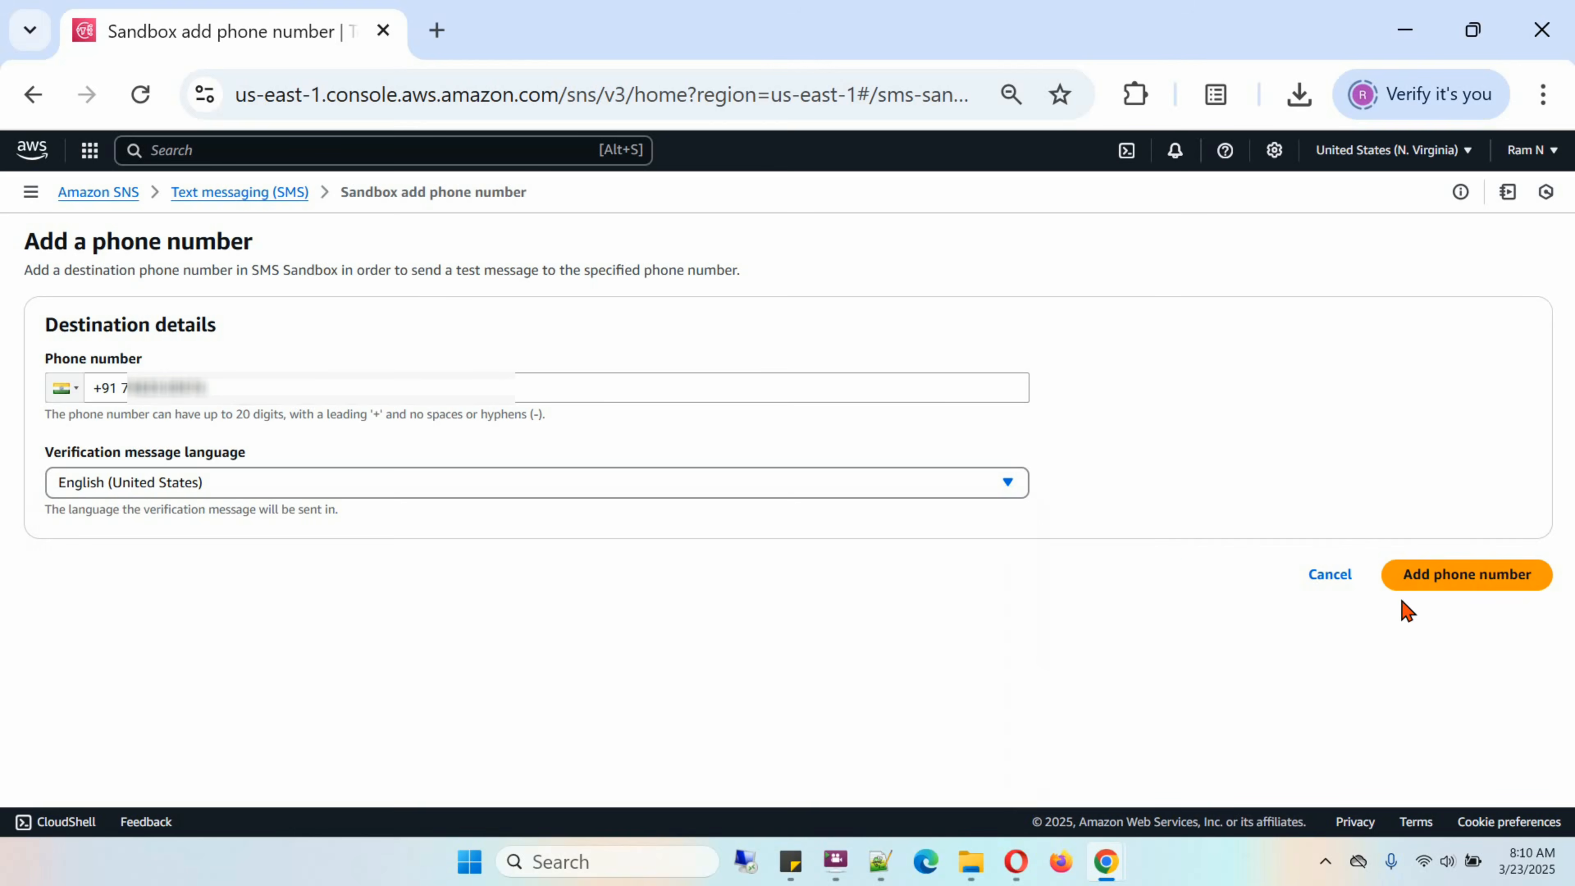
{"action": "left_click", "coordinate": [1479, 578]}
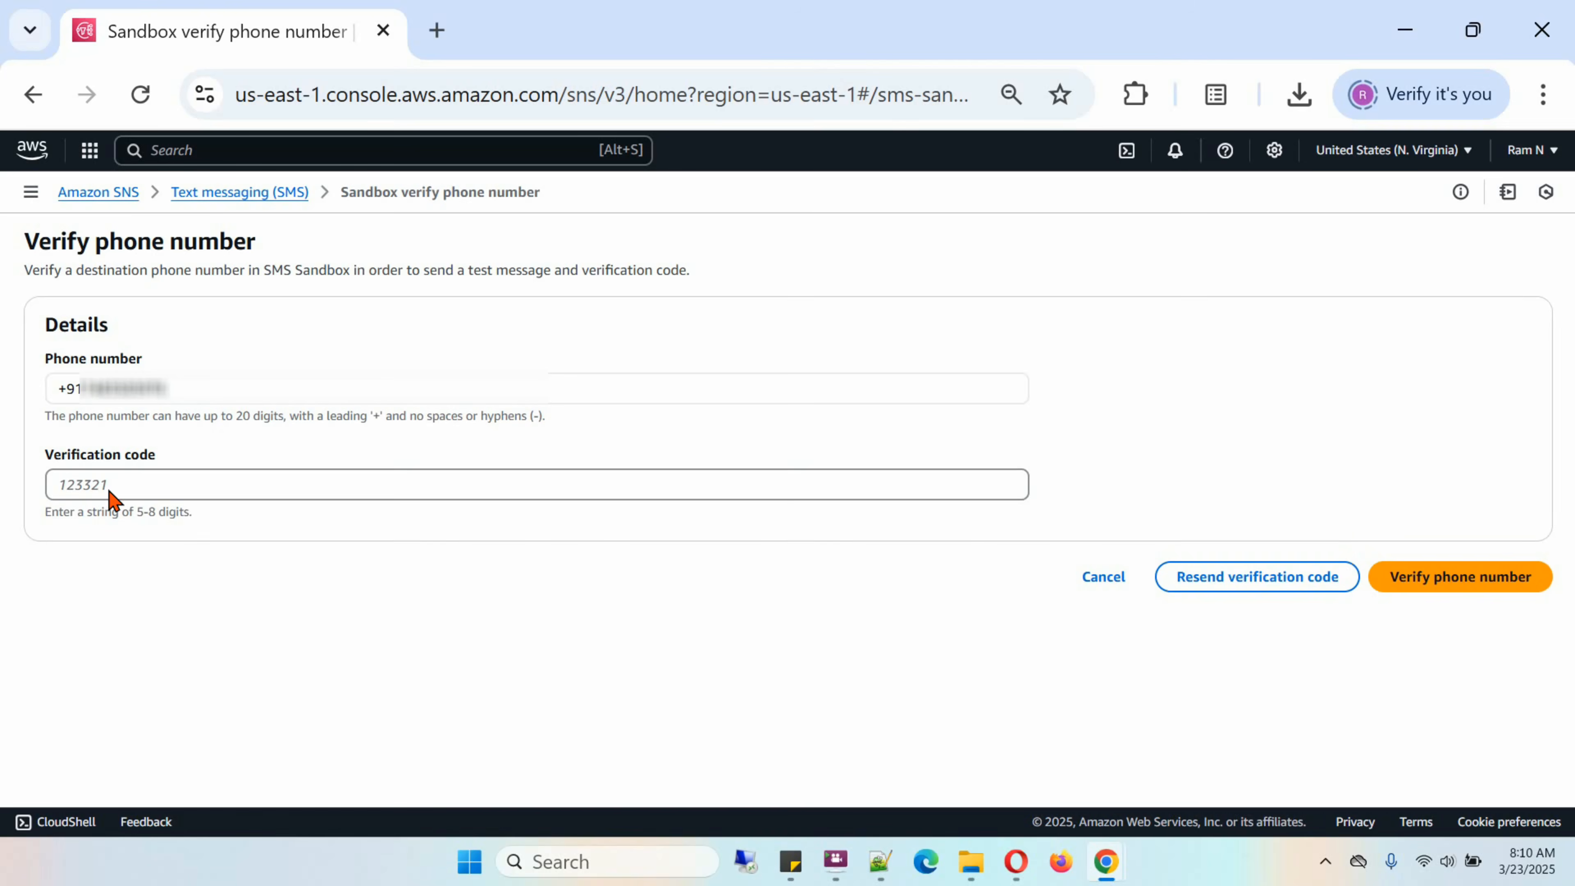
Enter the received verification code to verify the phone number.
{"action": "left_click", "coordinate": [1435, 580]}
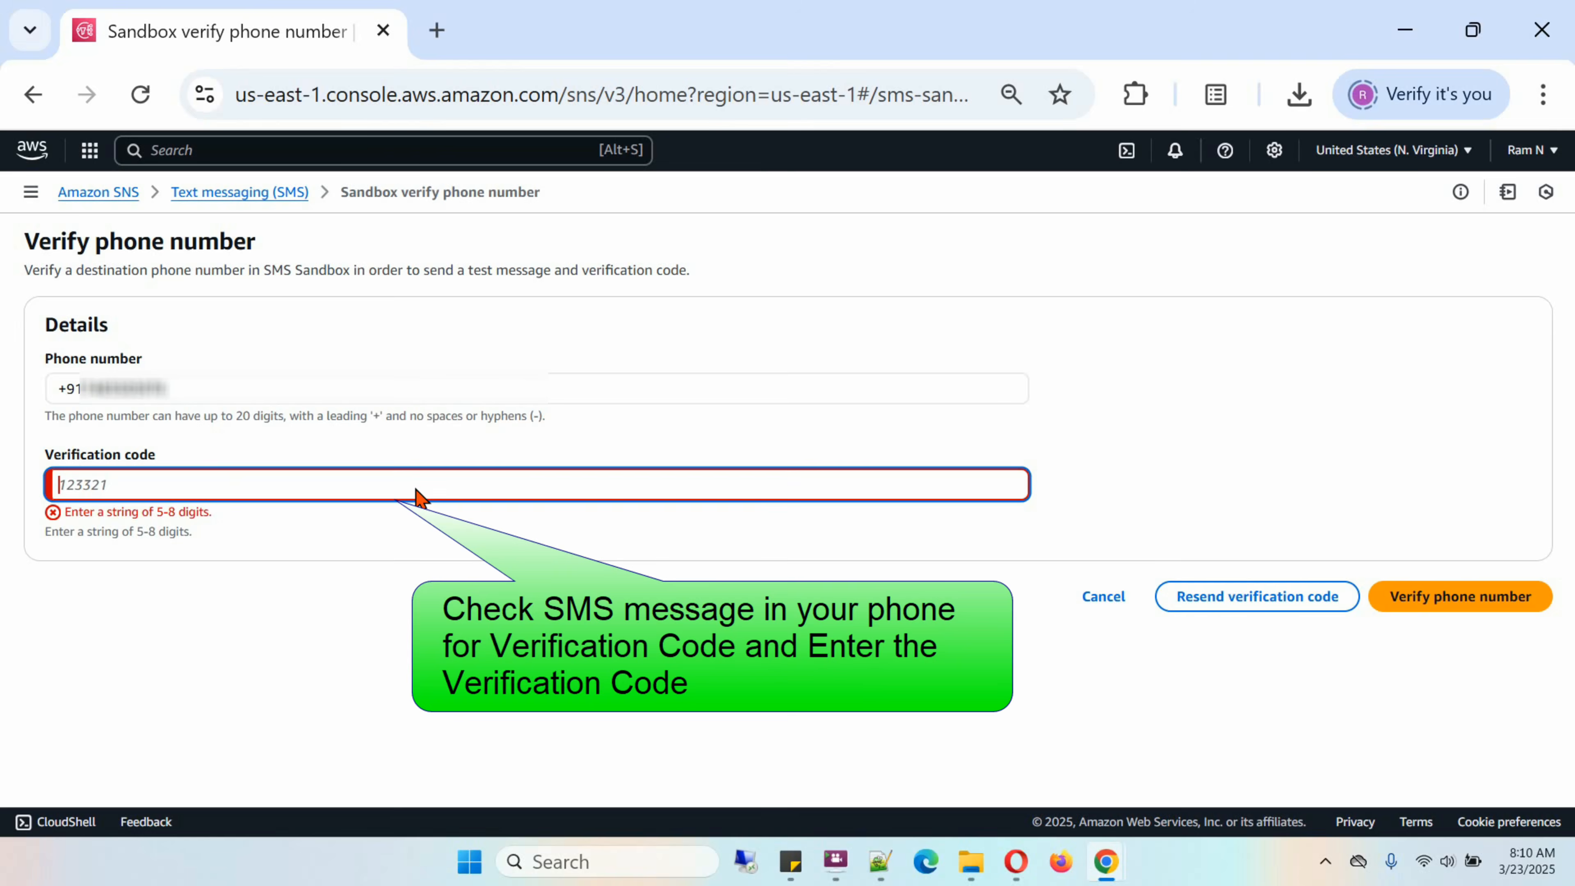
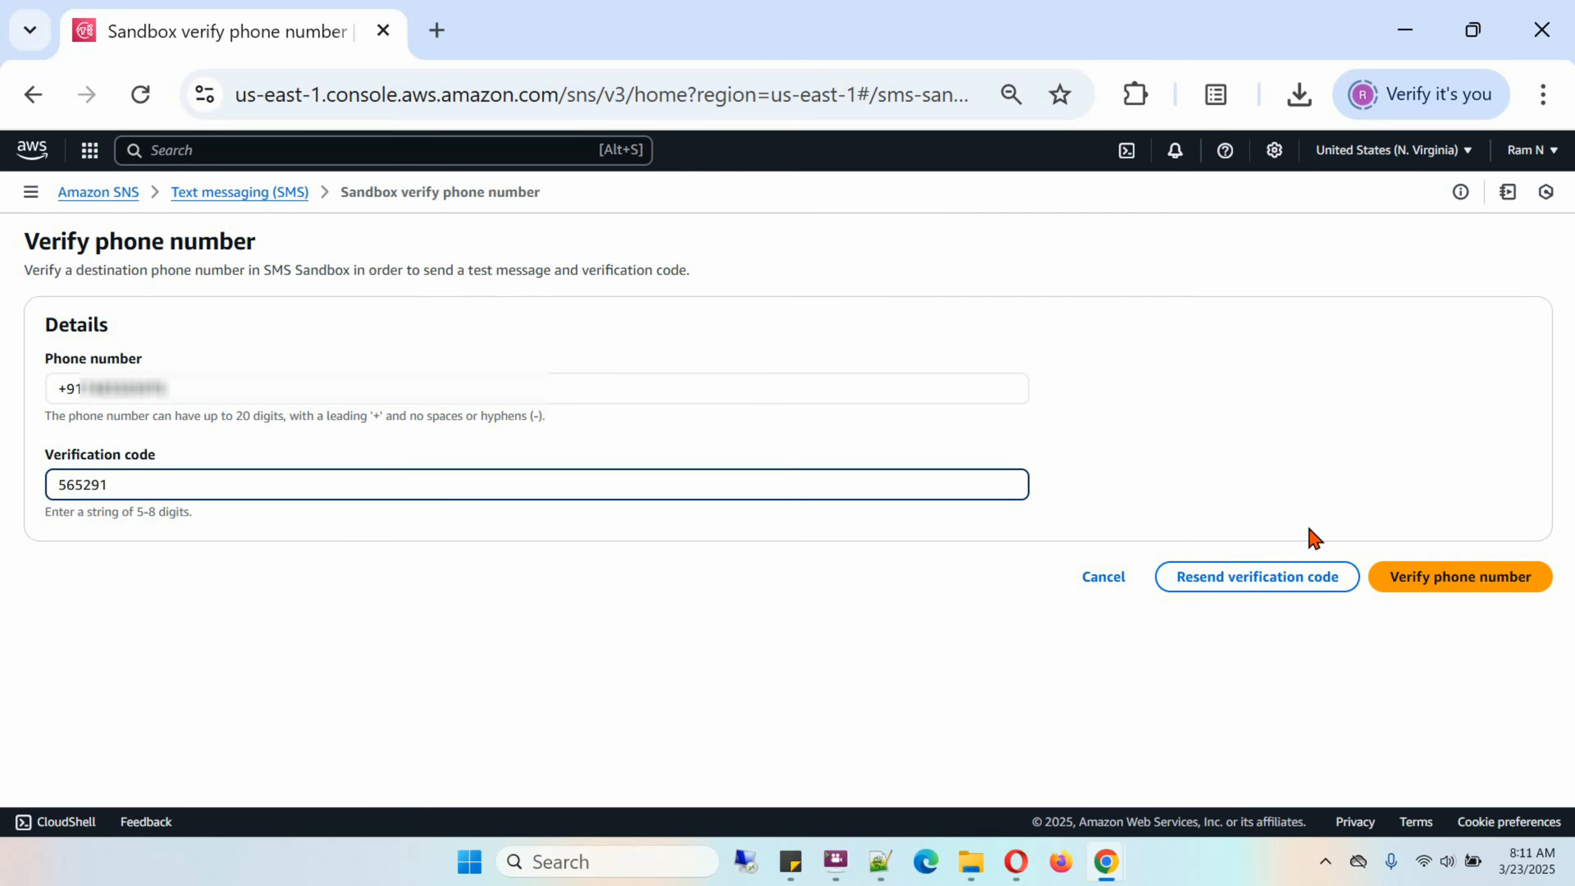
{"action": "left_click", "coordinate": [1420, 578]}
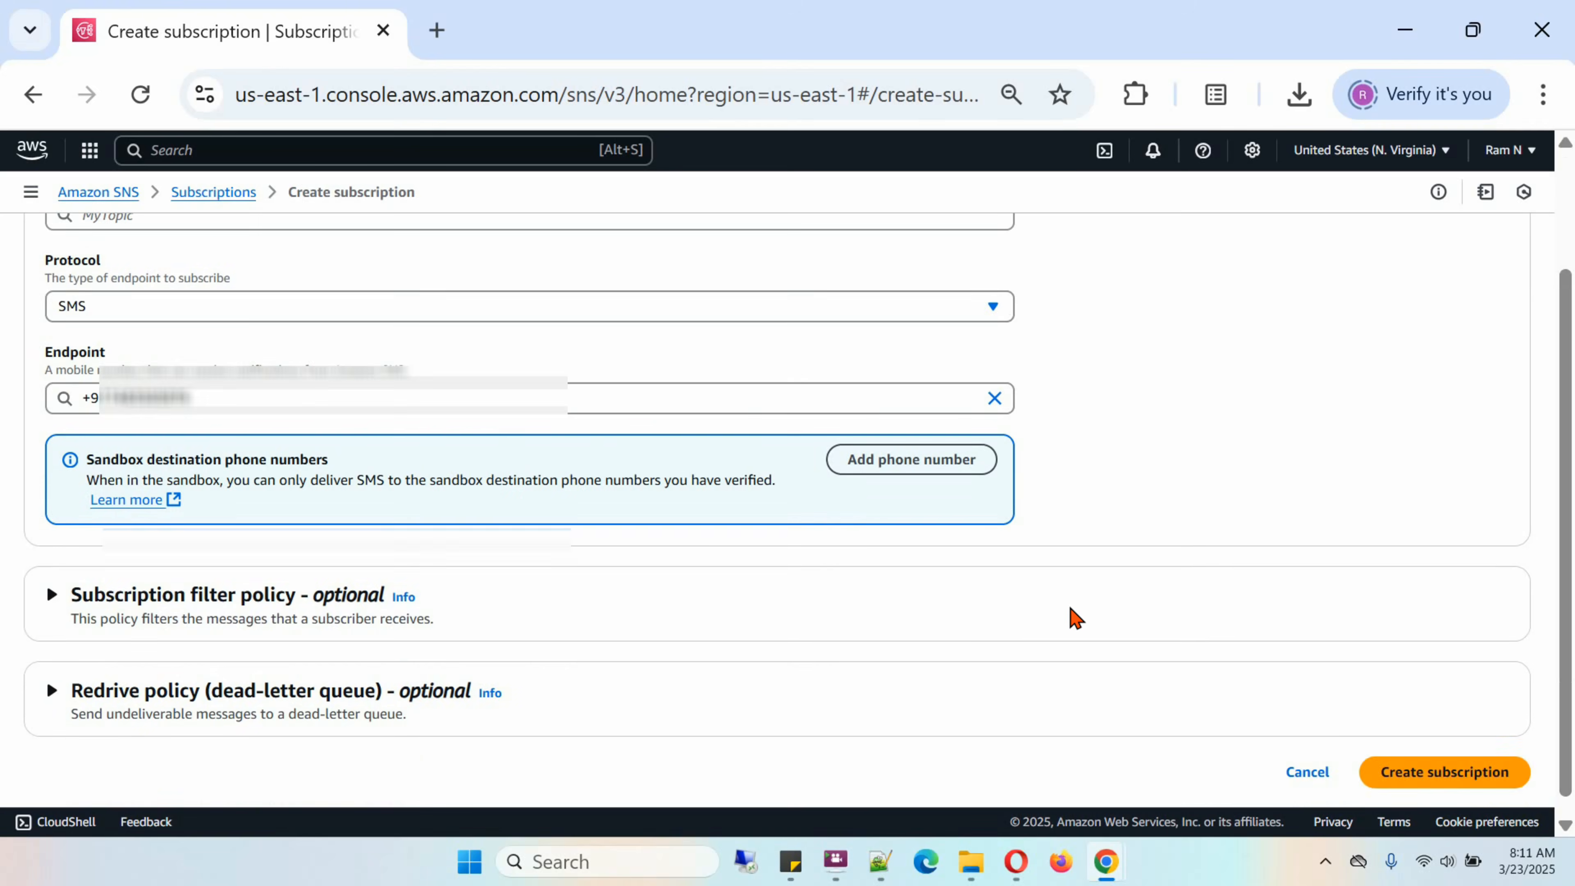
Create the SMS subscription to SystemAlert, dismiss the success notice, and return to Topics.
{"action": "scroll", "coordinate": [1077, 613], "scroll_direction": "down", "scroll_amount": 3}
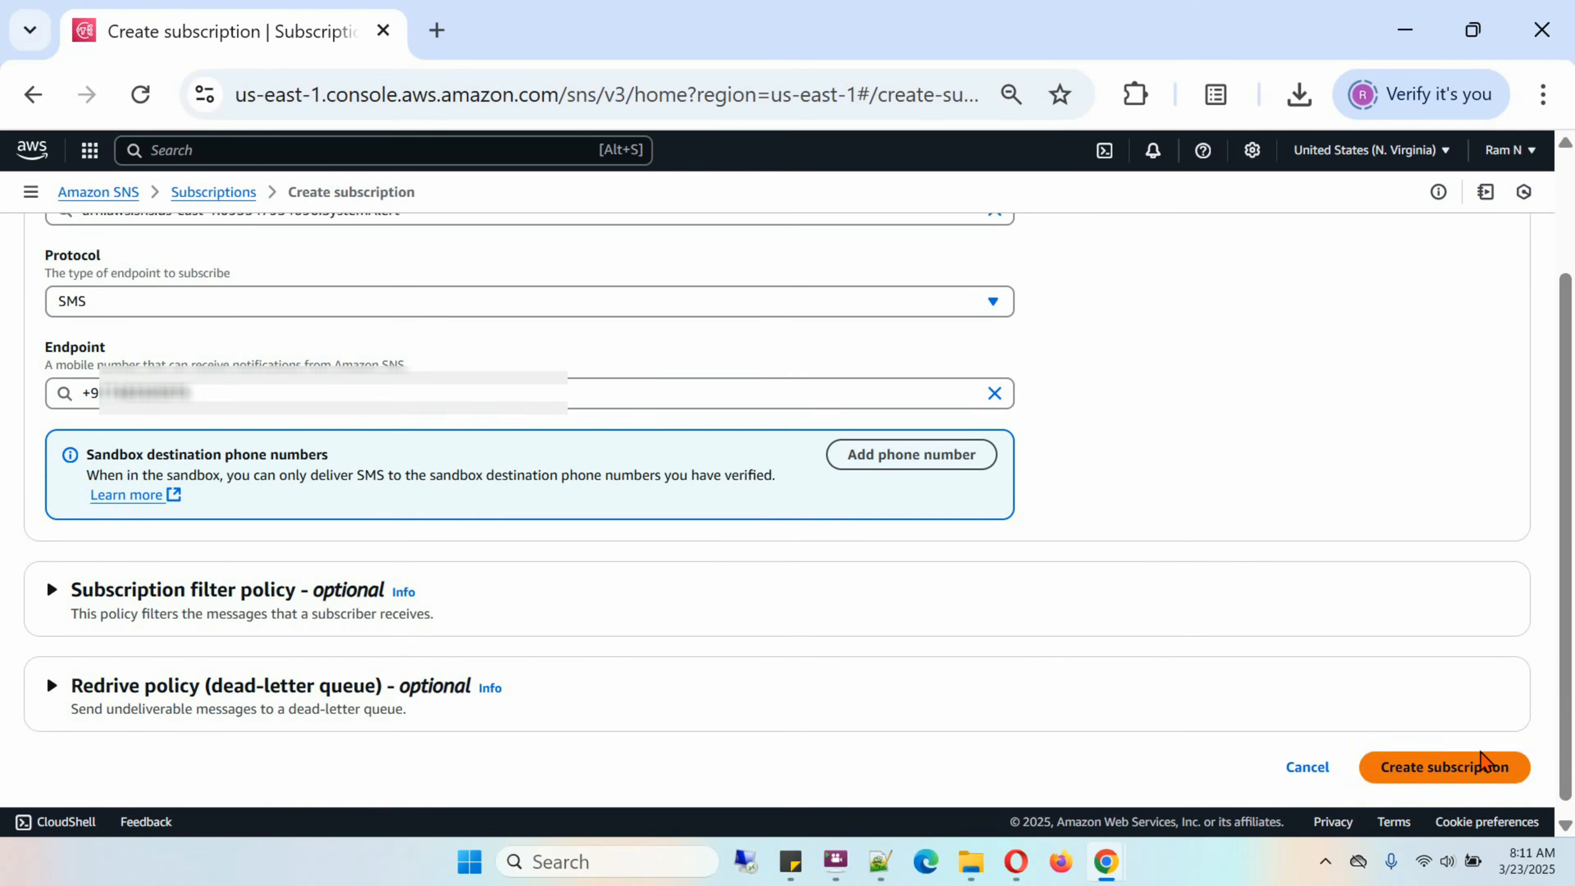
{"action": "left_click", "coordinate": [1464, 774]}
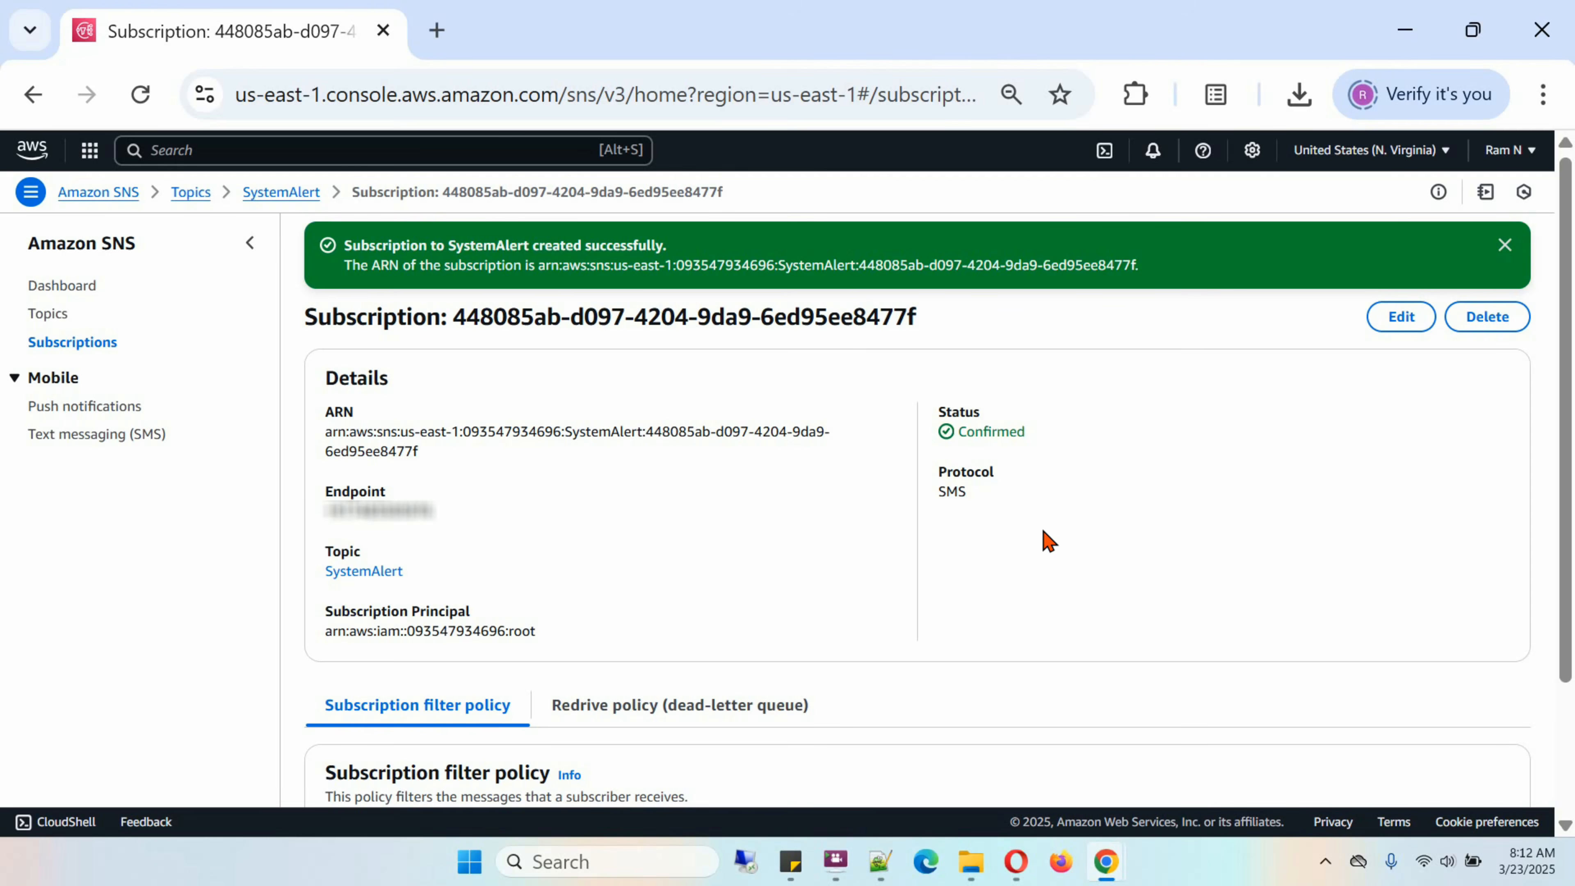
{"action": "left_click", "coordinate": [1503, 244]}
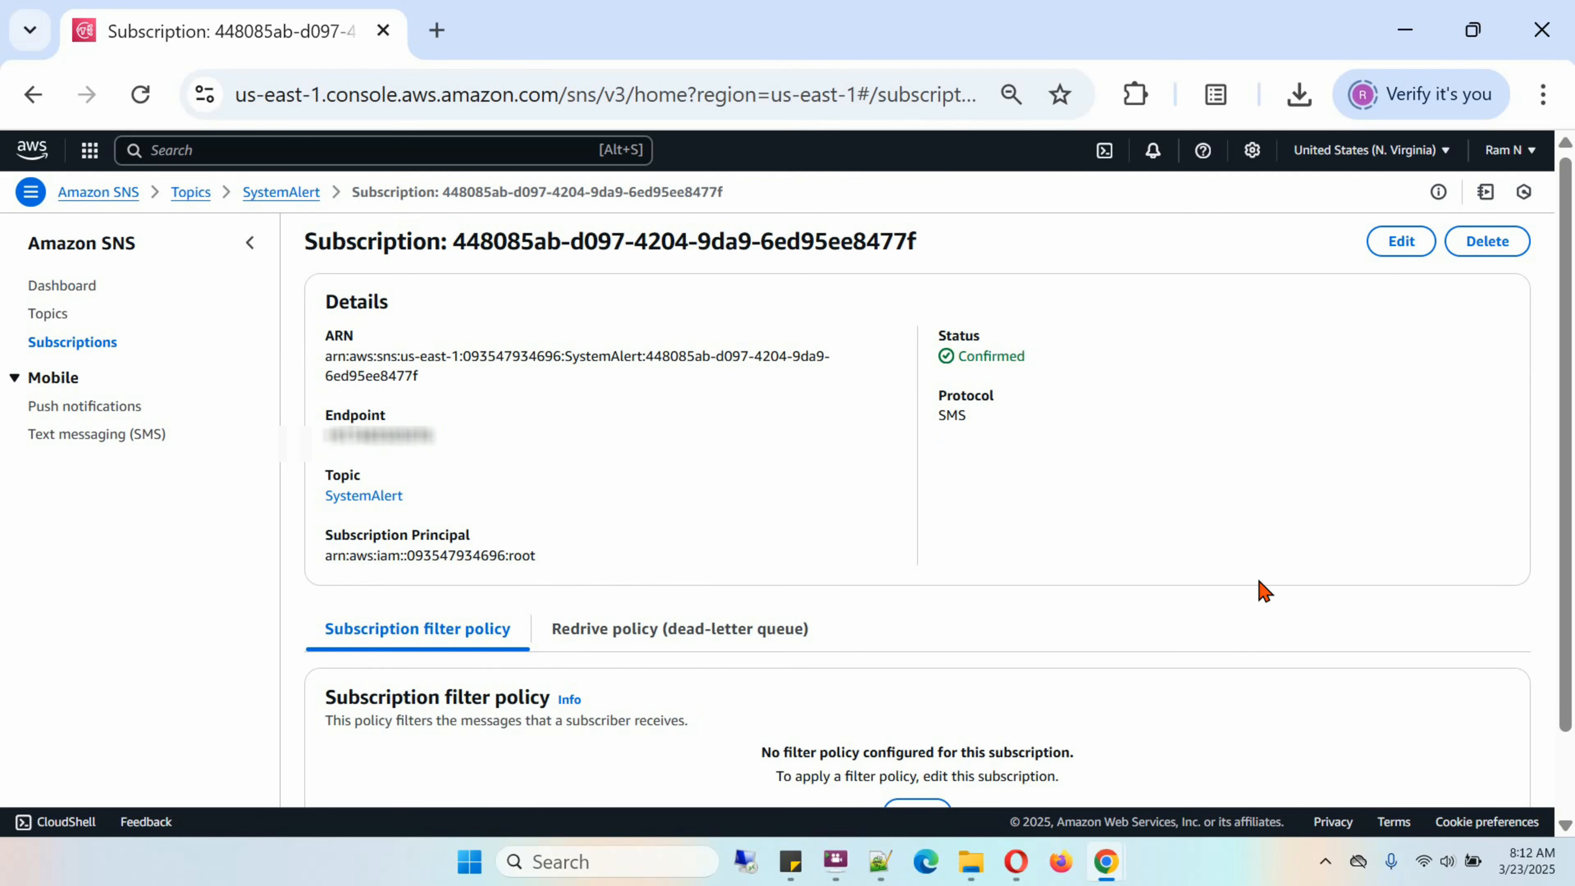
{"action": "left_click", "coordinate": [48, 315]}
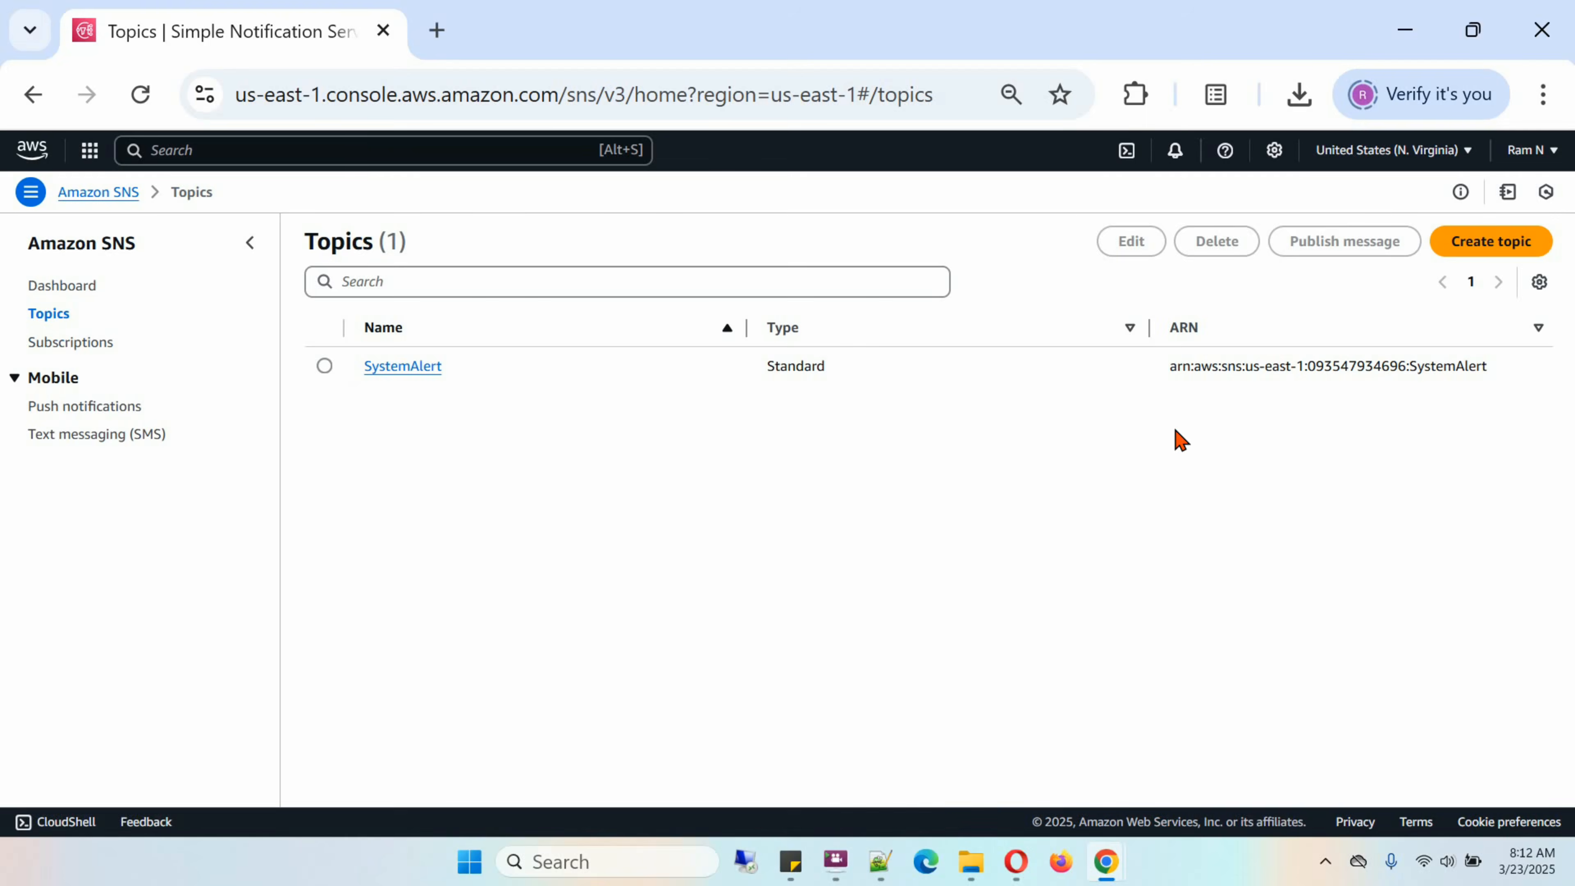
Publish a message to SystemAlert with subject 'Alert' and body 'System is down.'.
{"action": "left_click", "coordinate": [422, 366]}
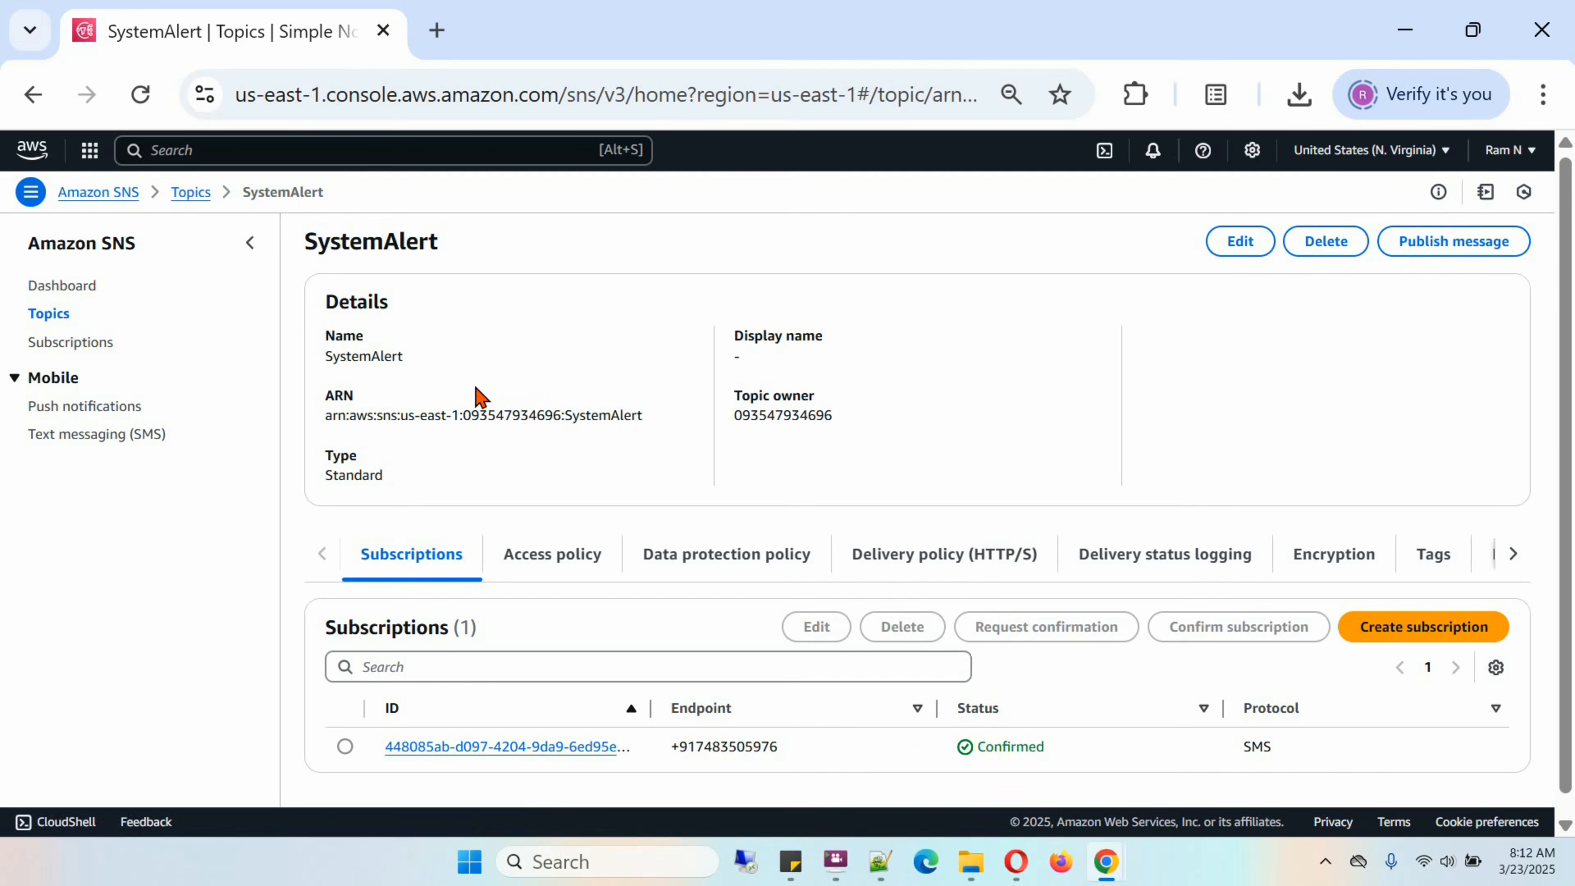
{"action": "left_click", "coordinate": [1458, 243]}
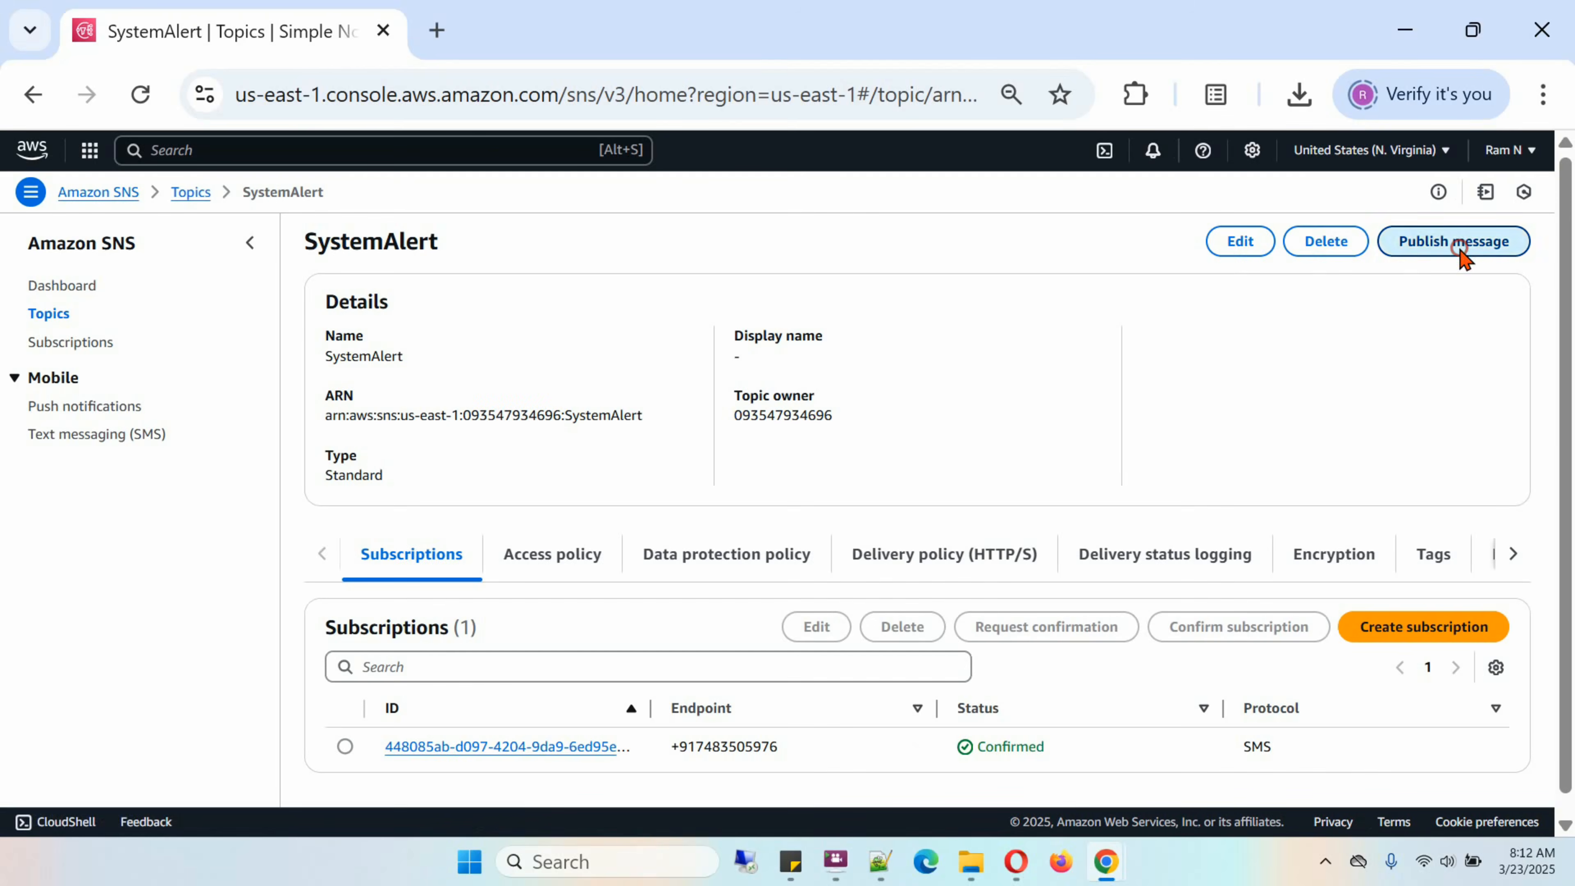
{"action": "left_click", "coordinate": [651, 425]}
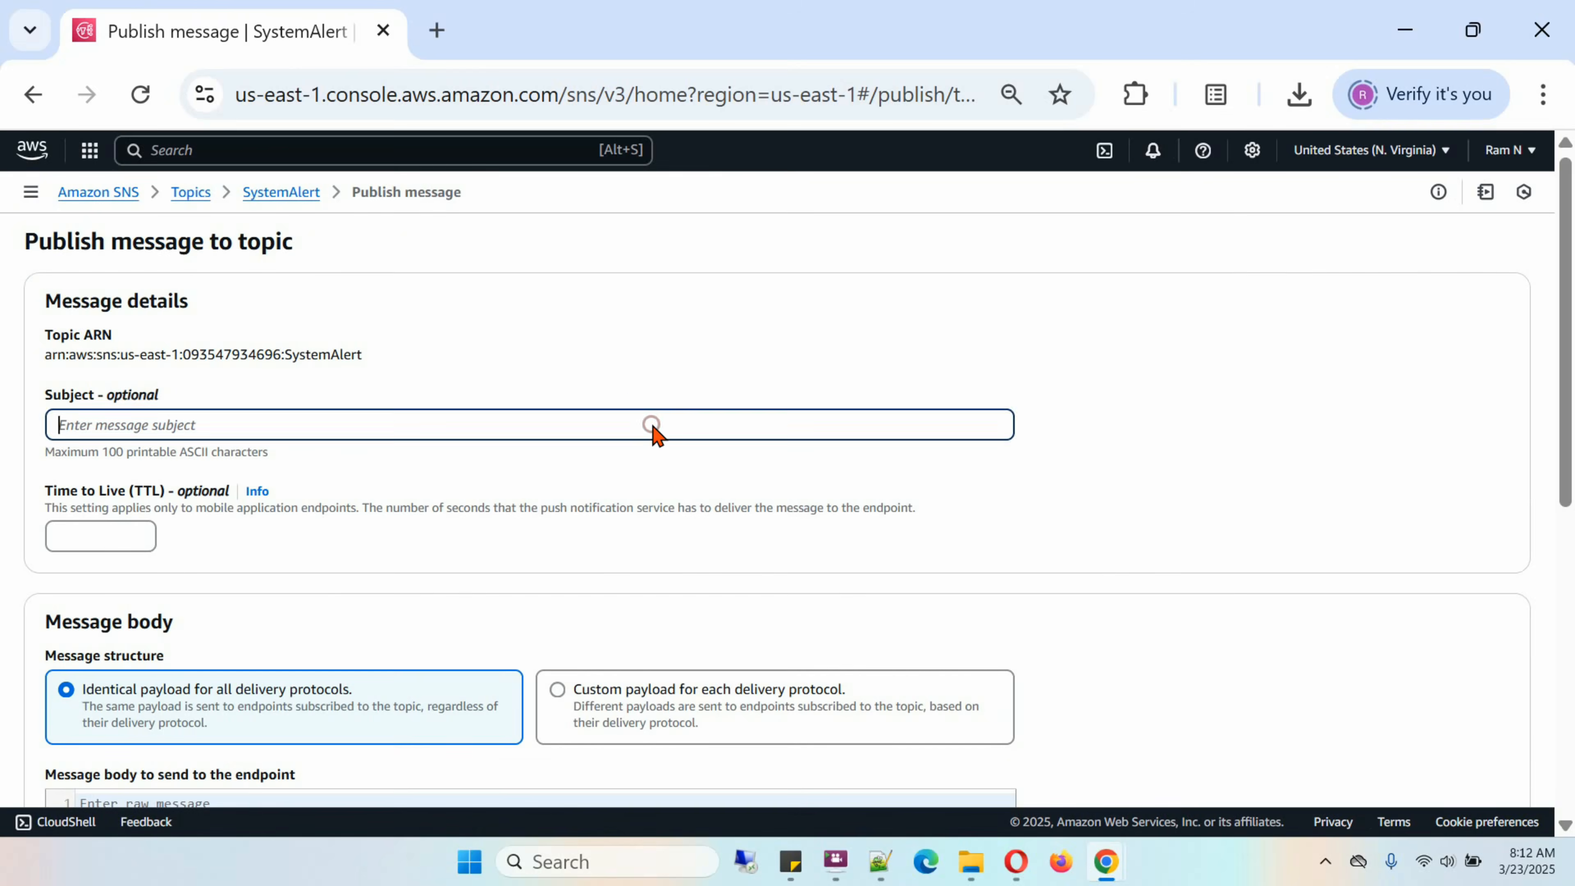
{"action": "type", "text": "Alert"}
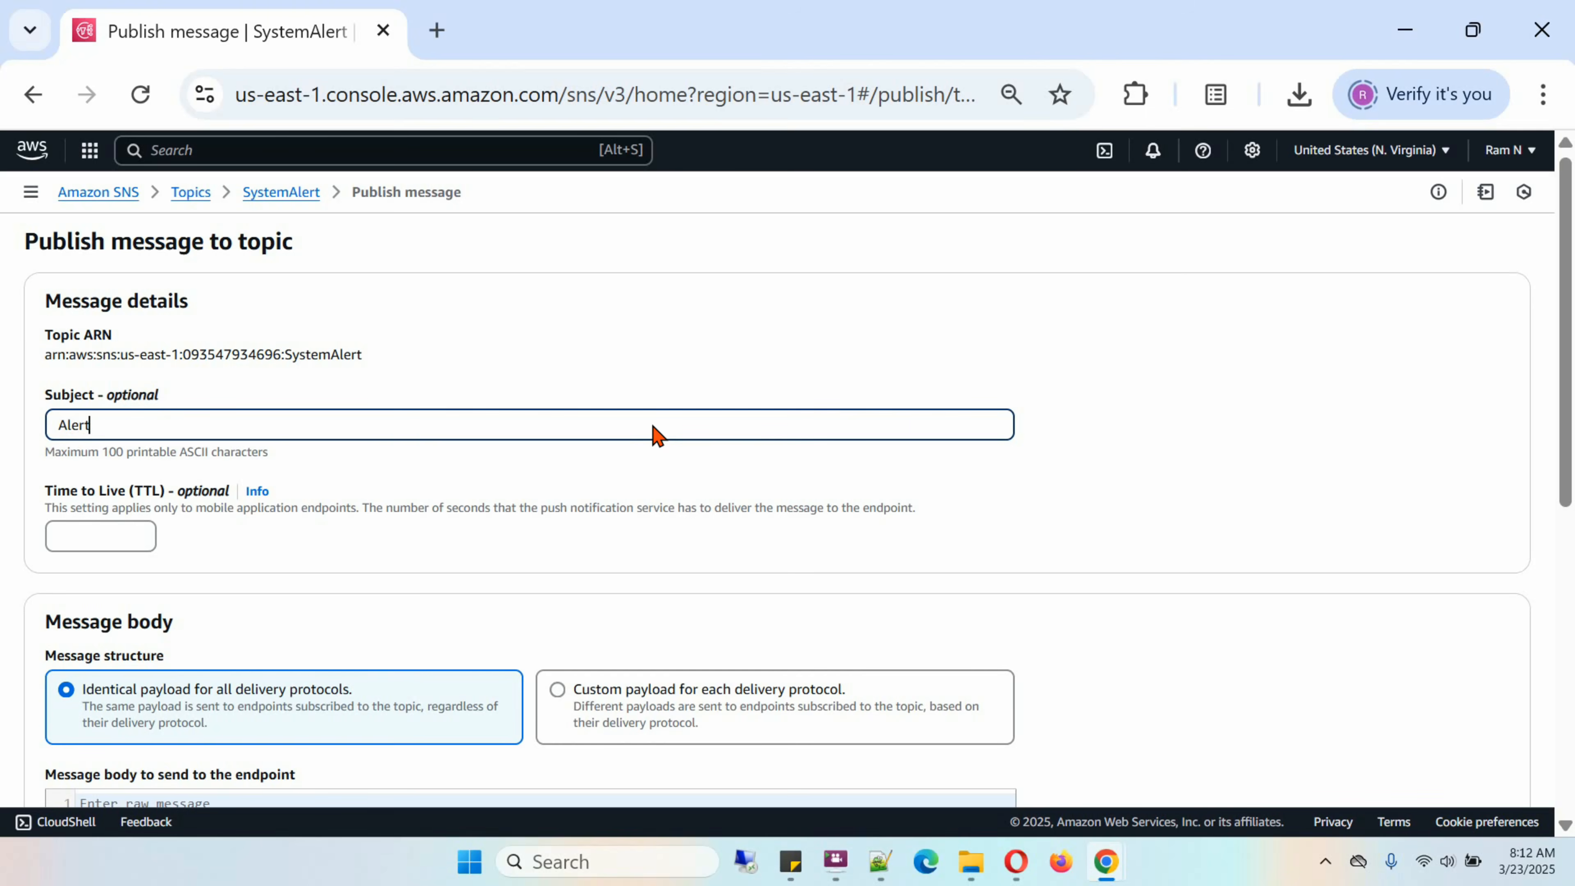
{"action": "left_click_drag", "start_coordinate": [1569, 413], "coordinate": [1565, 554]}
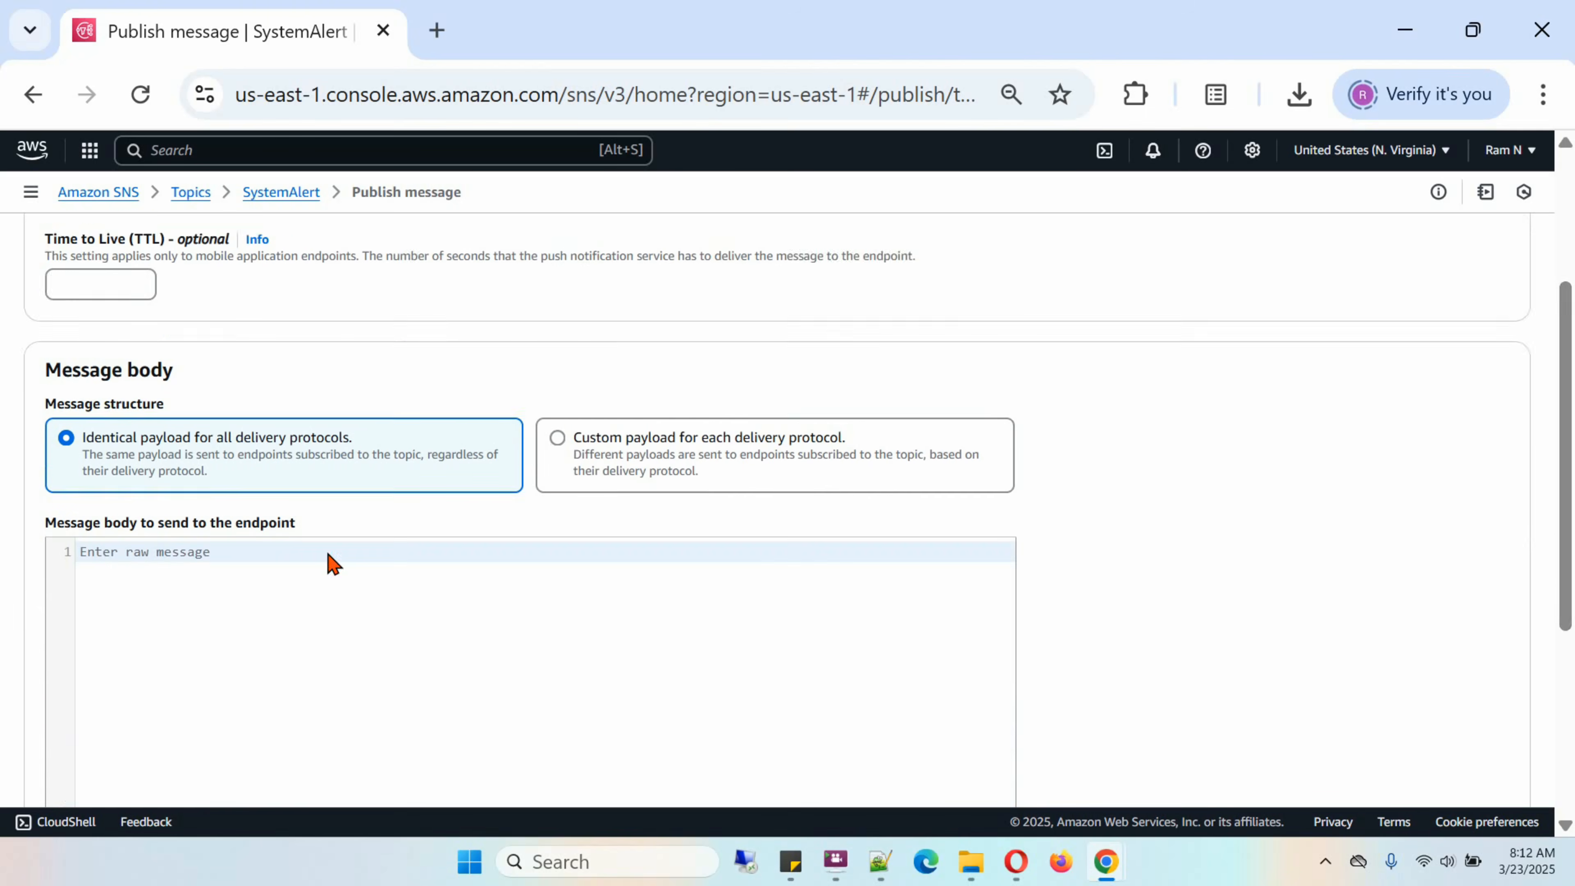
{"action": "left_click", "coordinate": [328, 558]}
{"action": "type", "text": "System is down."}
{"action": "left_click_drag", "start_coordinate": [1565, 444], "coordinate": [1566, 625]}
{"action": "left_click", "coordinate": [1453, 757]}
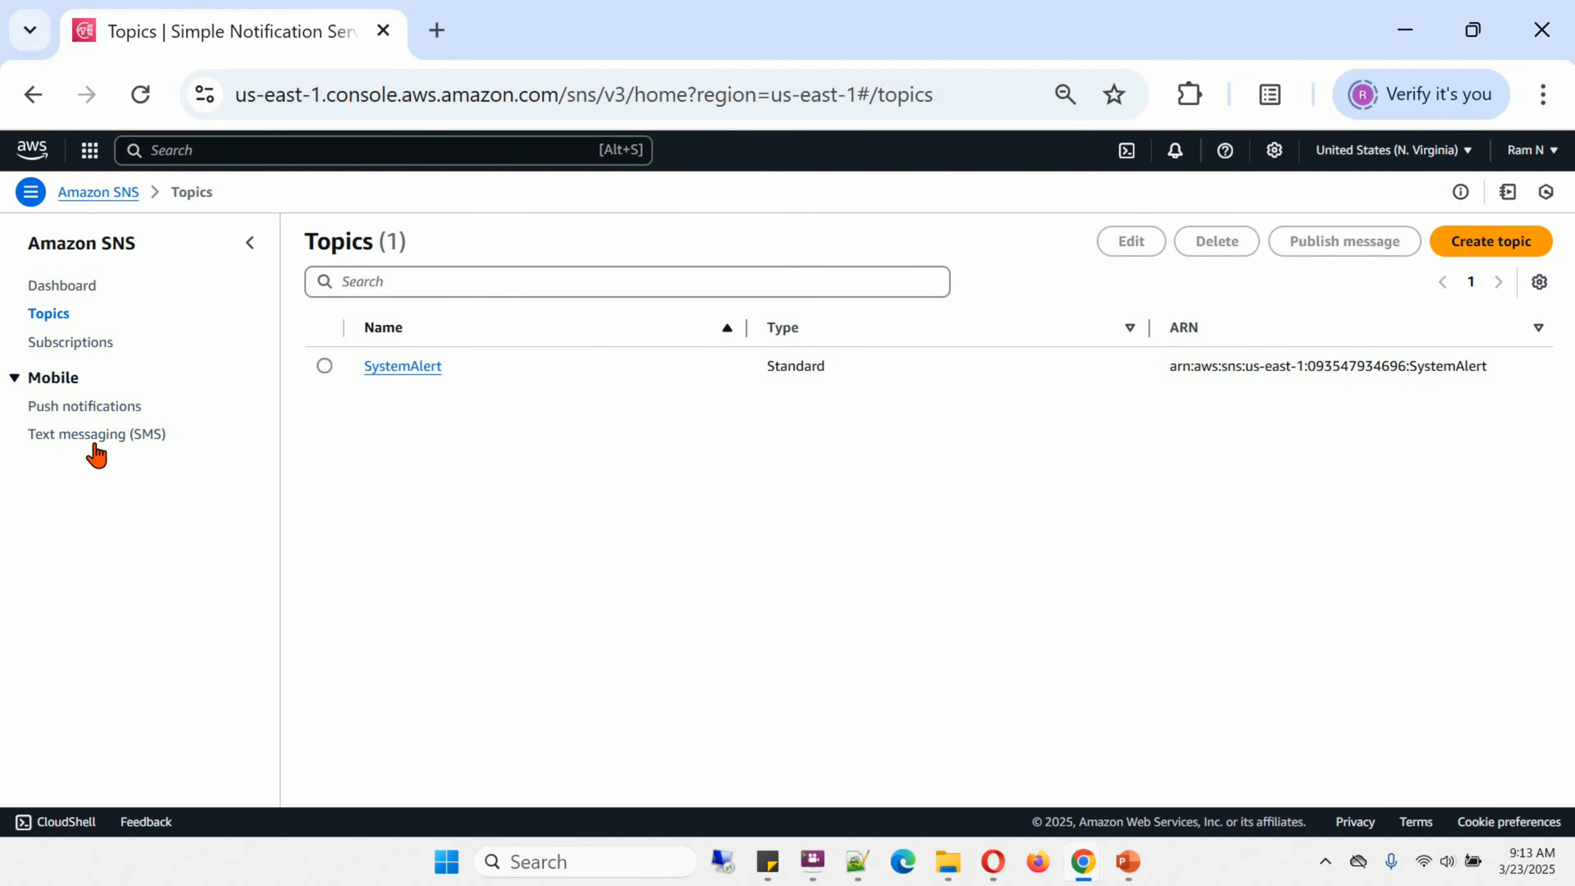
Review the two verified sandbox numbers on the SMS page, cancelling the Add phone number form.
{"action": "left_click", "coordinate": [112, 434]}
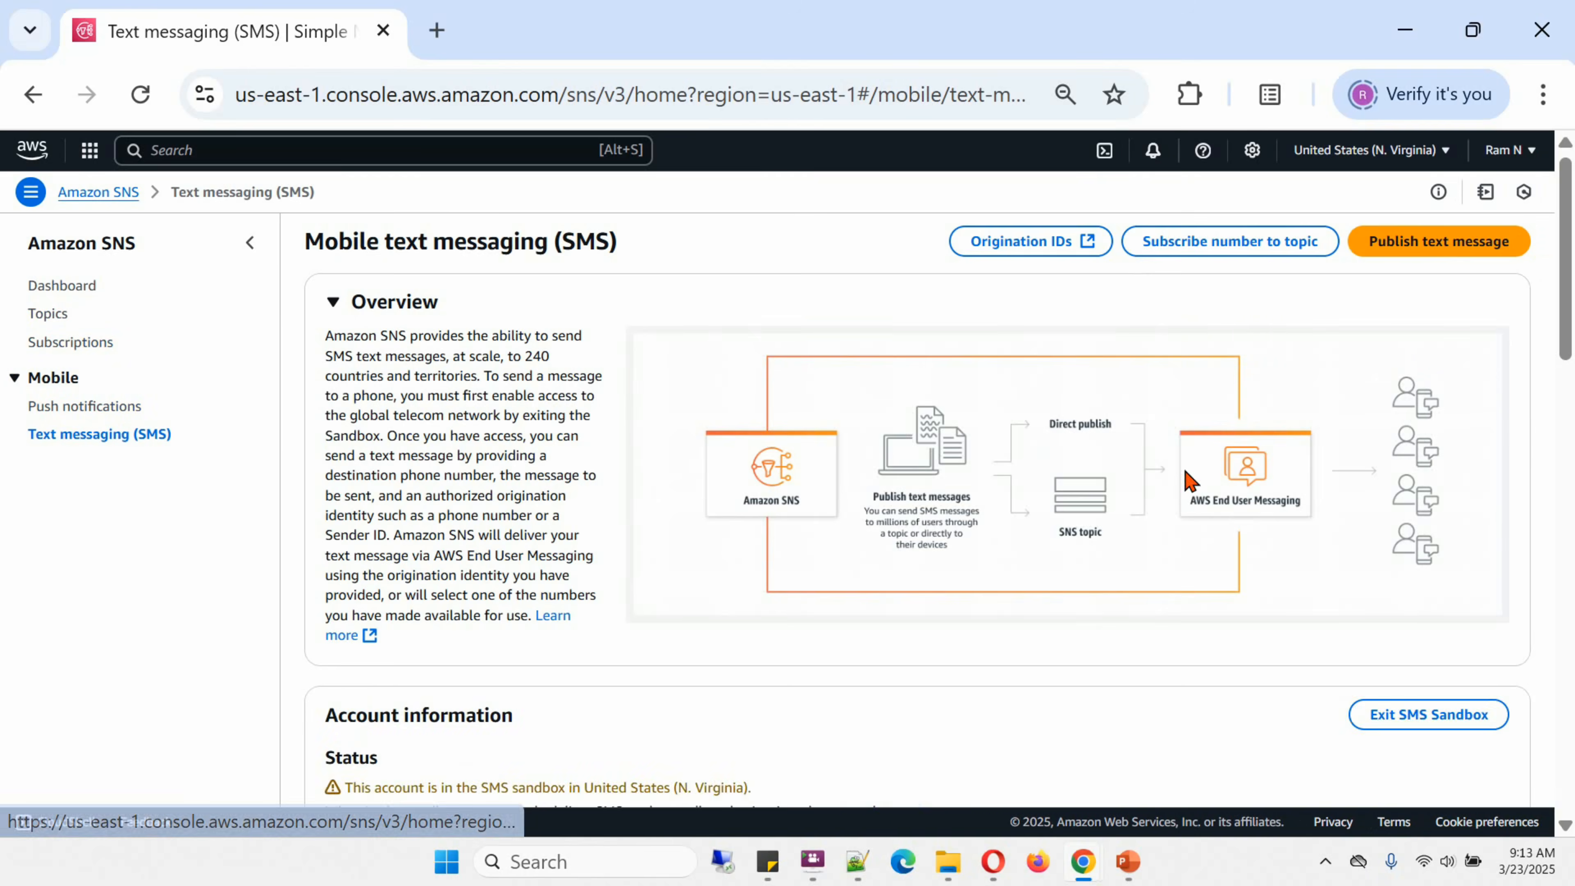
{"action": "left_click_drag", "start_coordinate": [1566, 304], "coordinate": [1556, 428]}
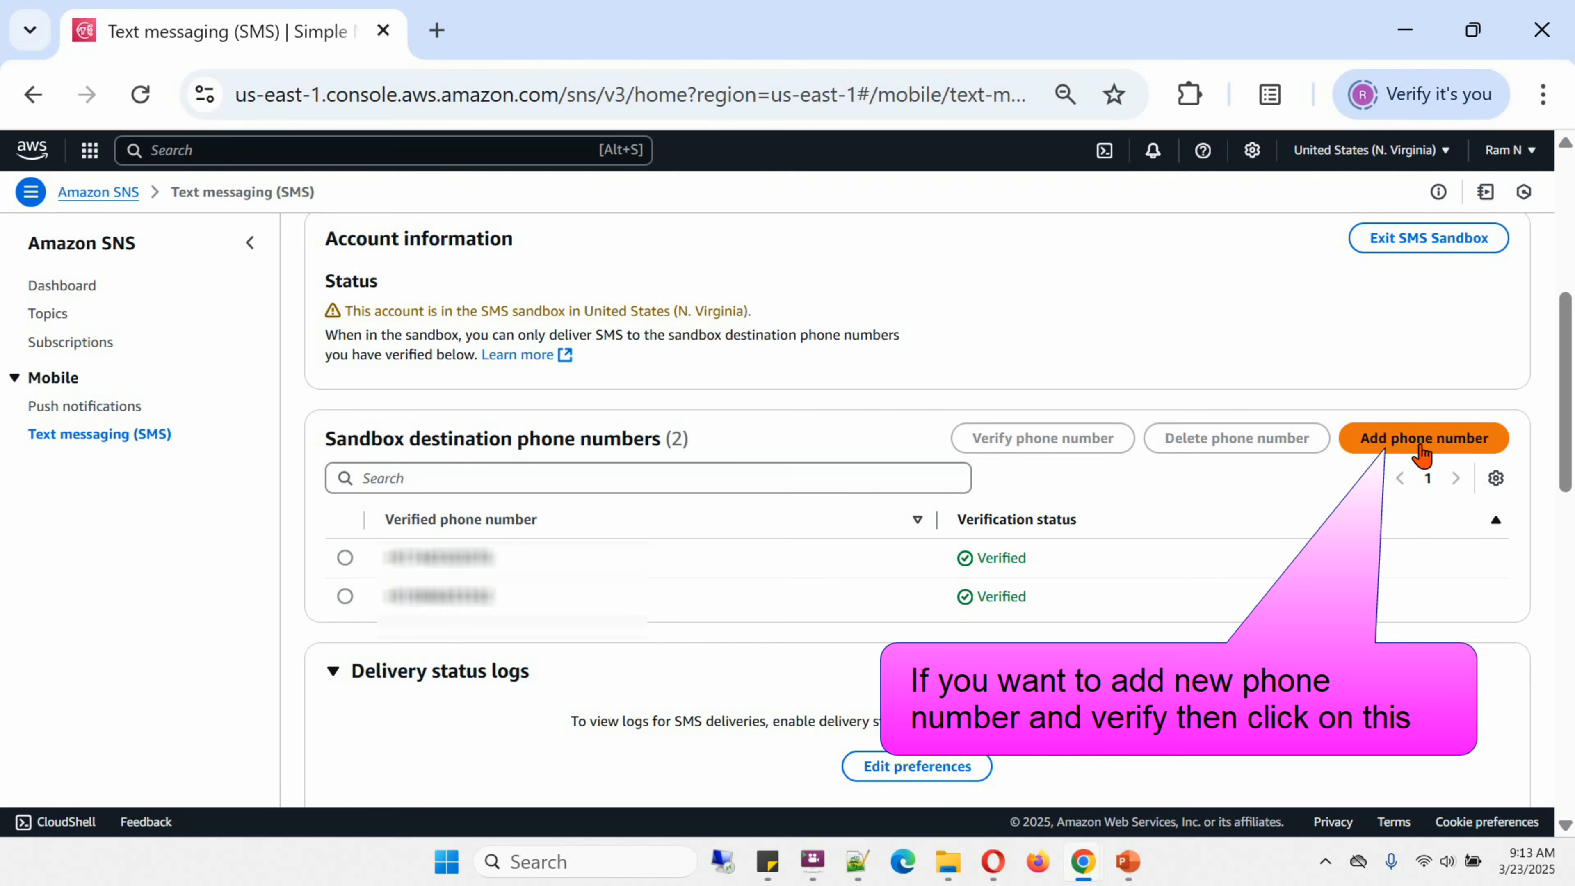
{"action": "left_click", "coordinate": [1421, 441]}
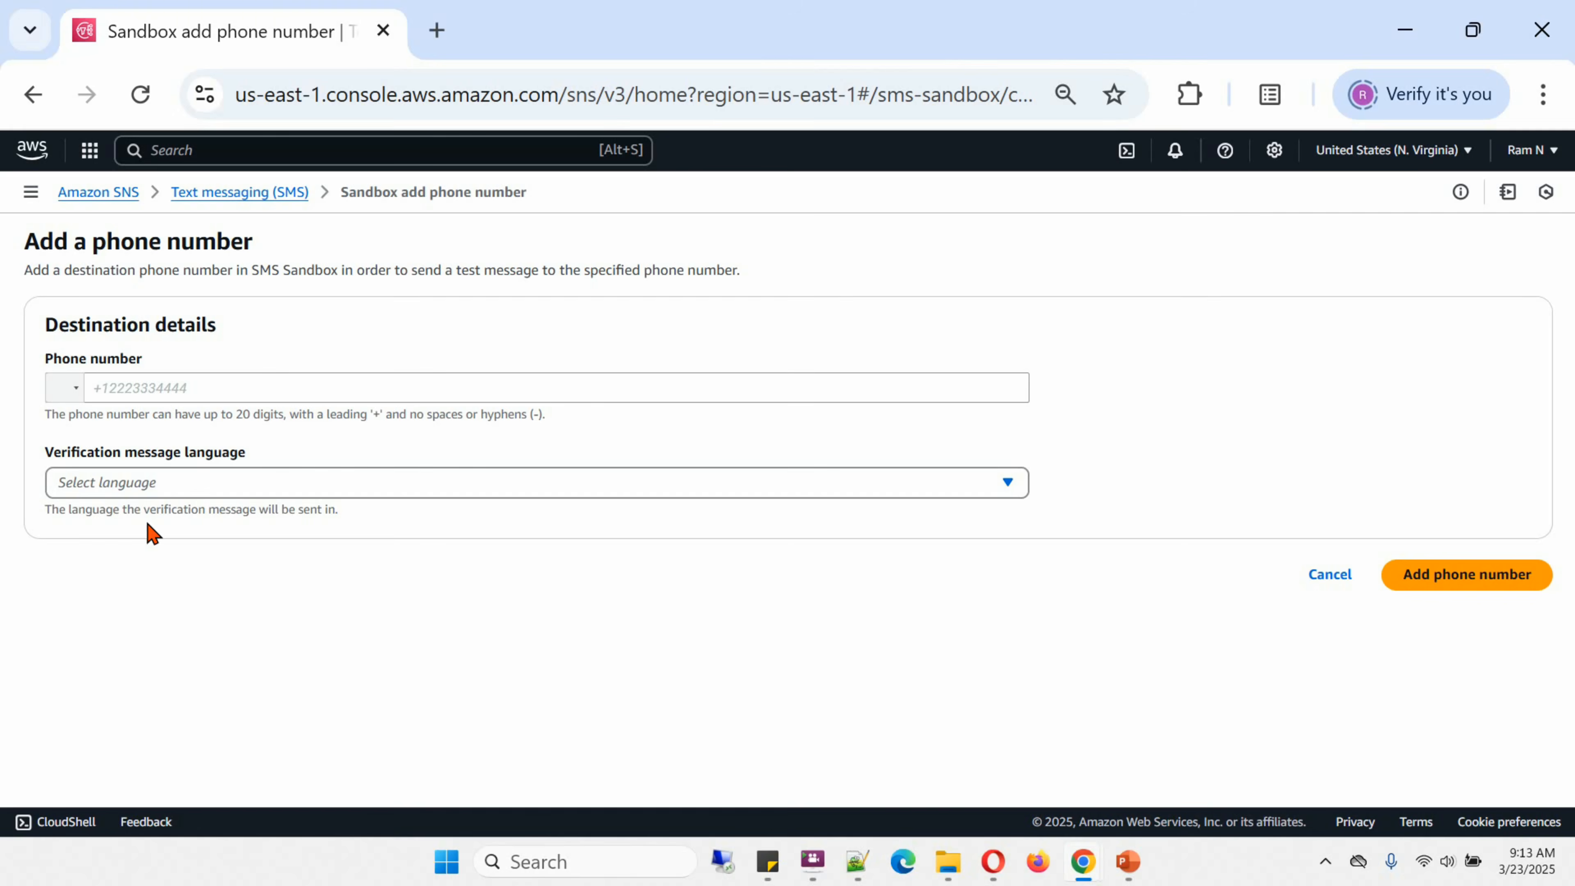
{"action": "left_click", "coordinate": [1326, 576]}
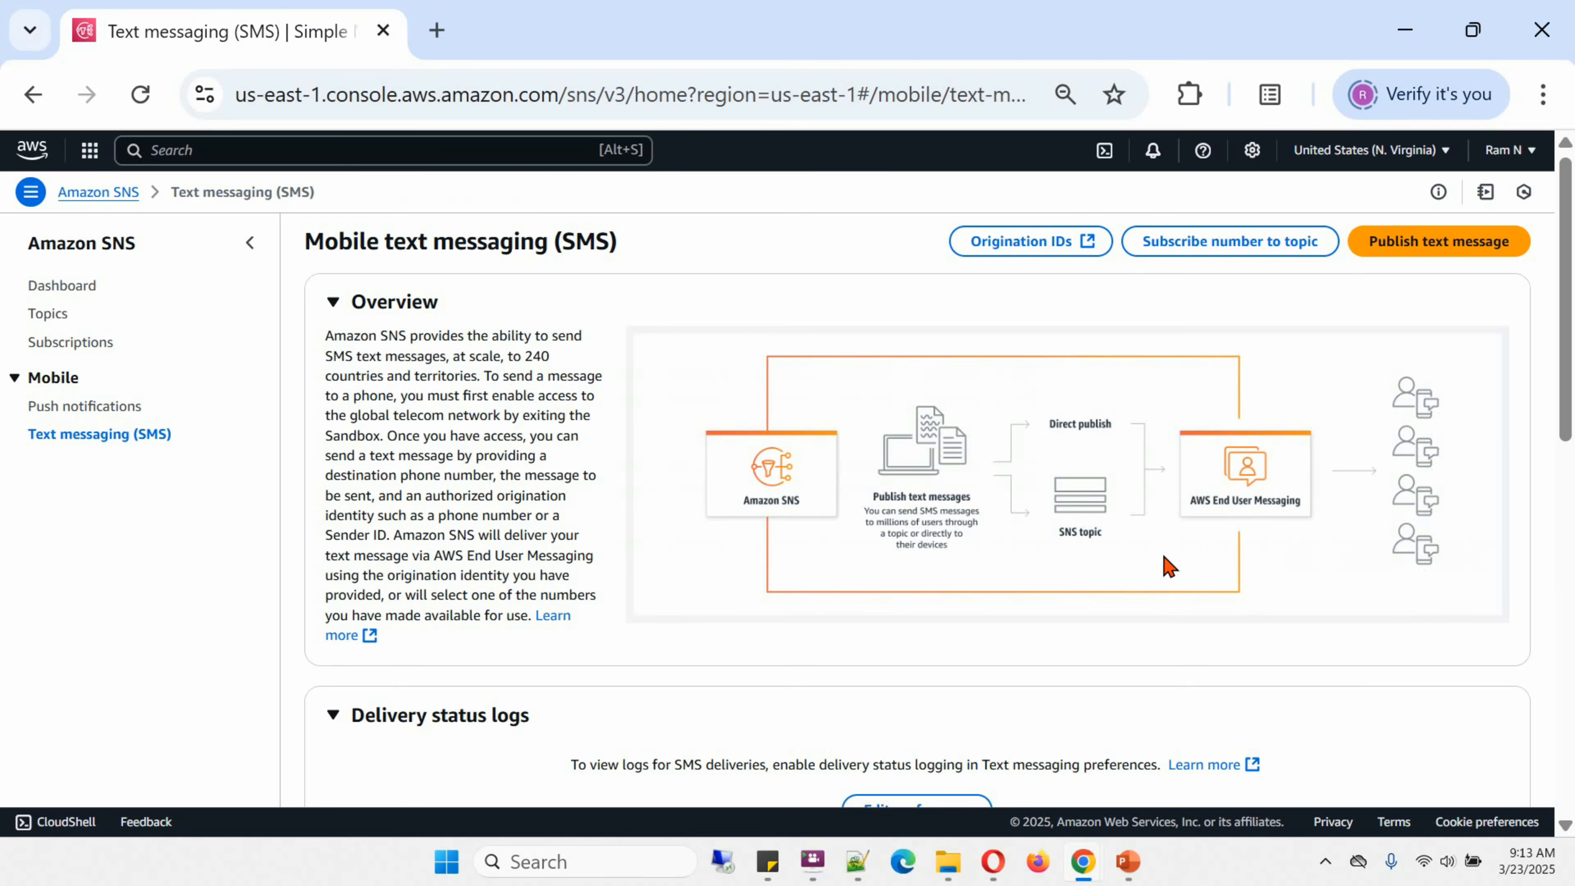
Send a Promotional SMS reading 'Phone Price is reduced' to the verified destination number.
{"action": "left_click", "coordinate": [1395, 251]}
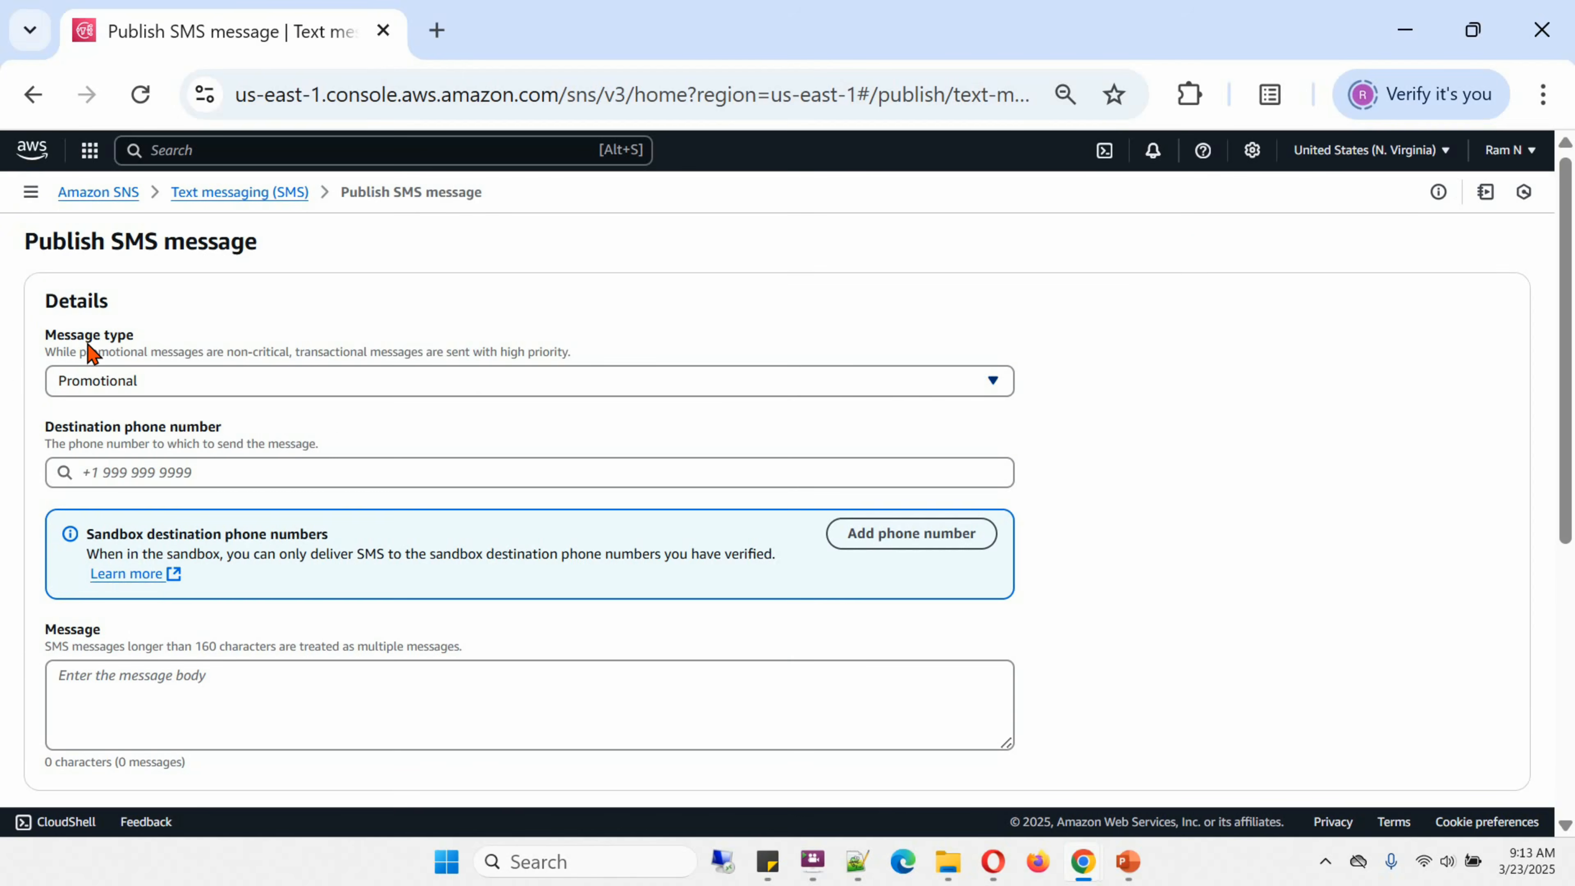
{"action": "left_click", "coordinate": [188, 389]}
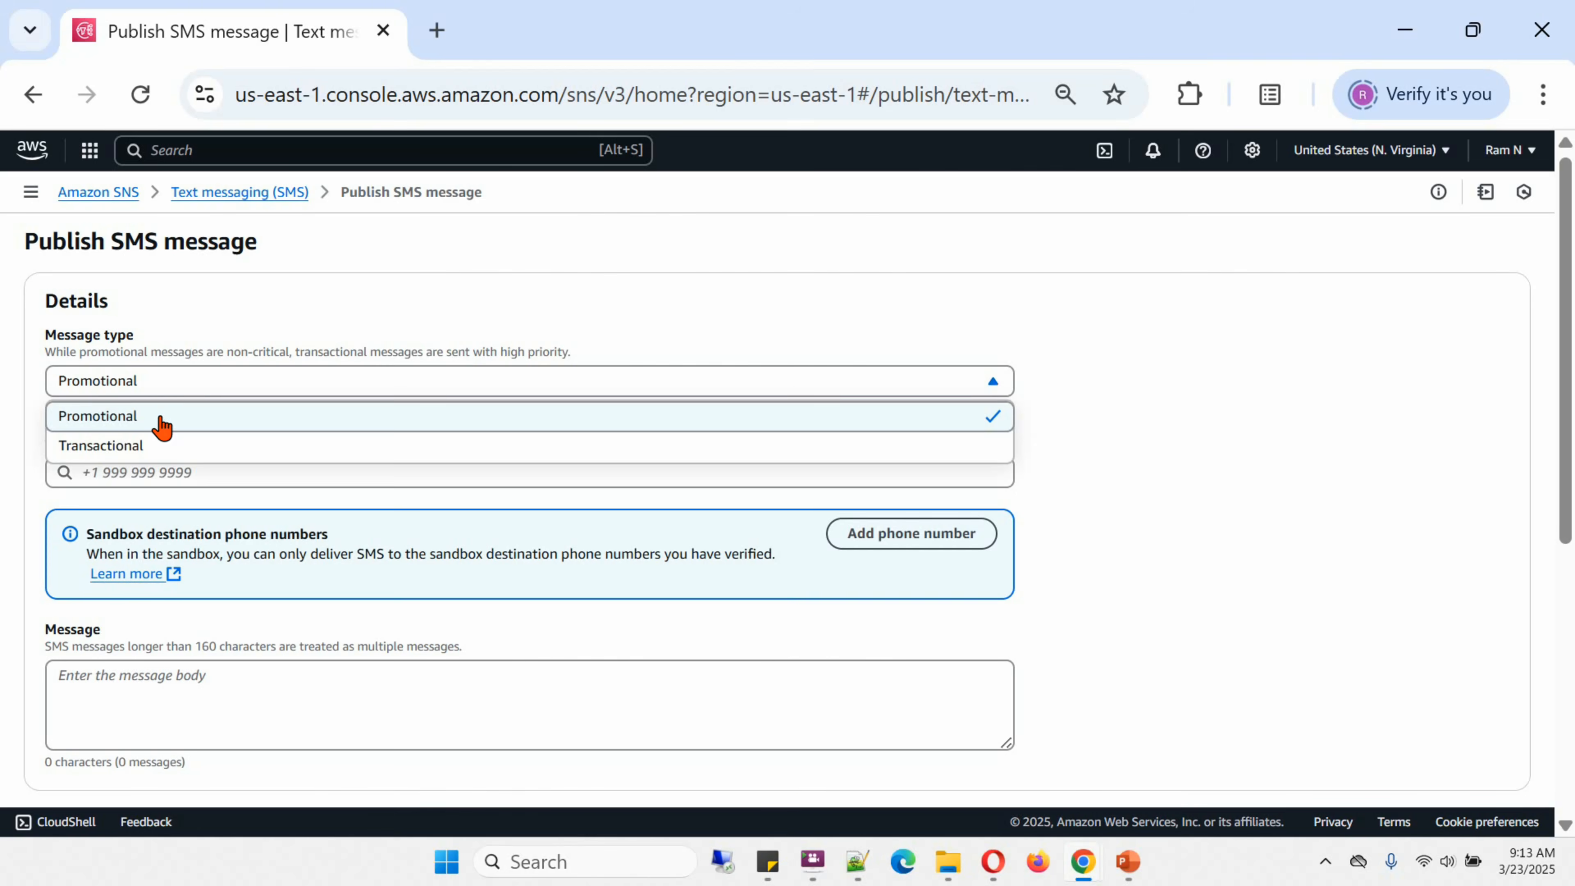
{"action": "left_click", "coordinate": [144, 416]}
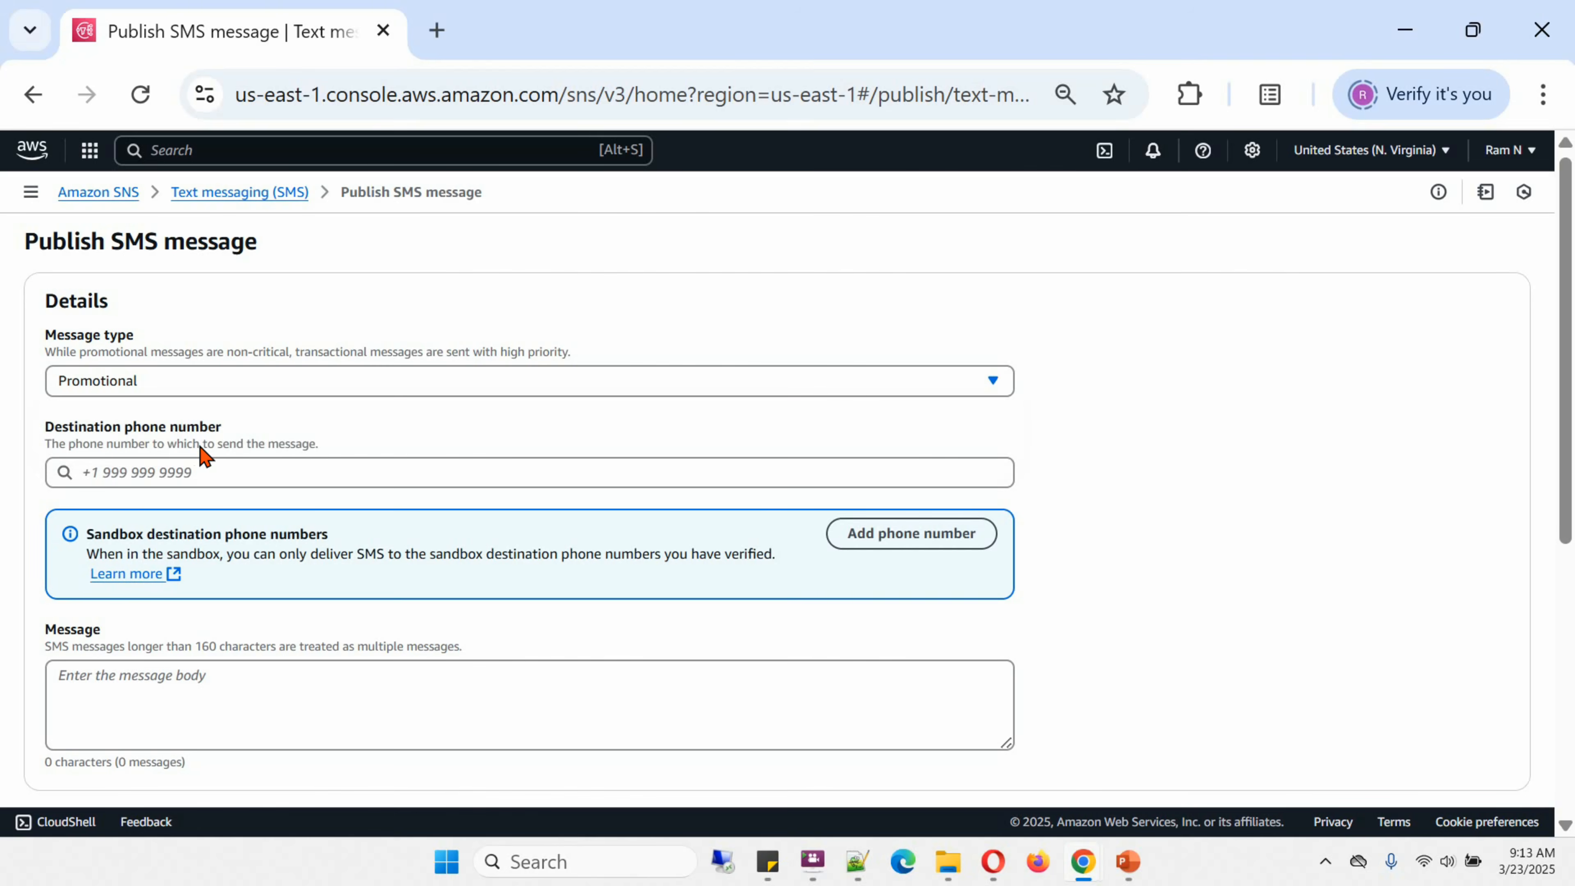
{"action": "left_click", "coordinate": [193, 471]}
{"action": "left_click_drag", "start_coordinate": [1565, 411], "coordinate": [1565, 495]}
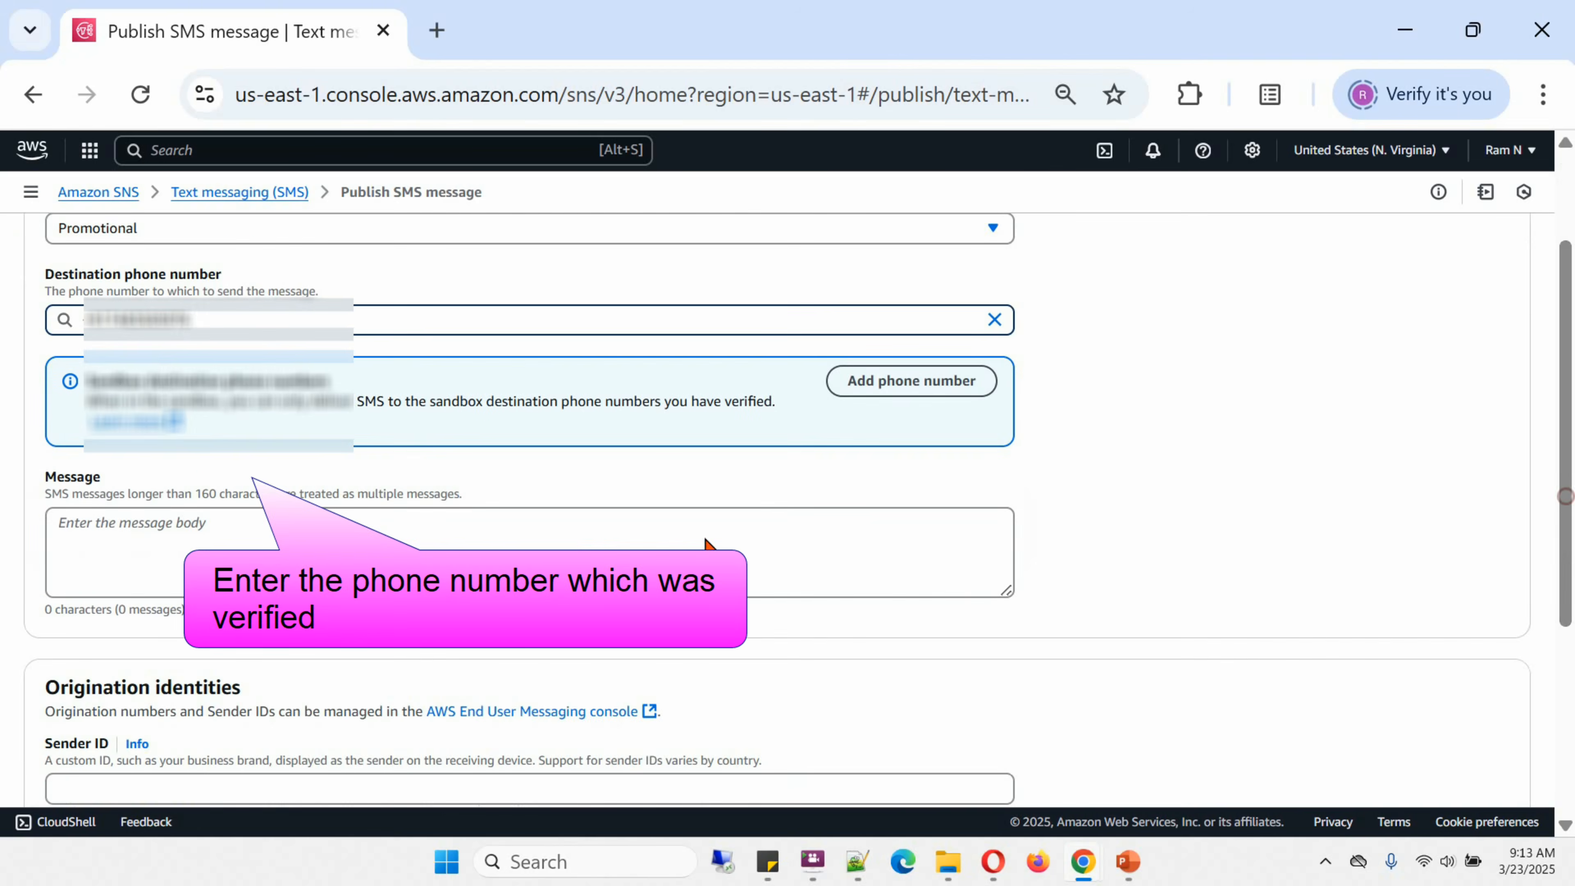
{"action": "left_click", "coordinate": [583, 540]}
{"action": "type", "text": "Phone Price is reduced"}
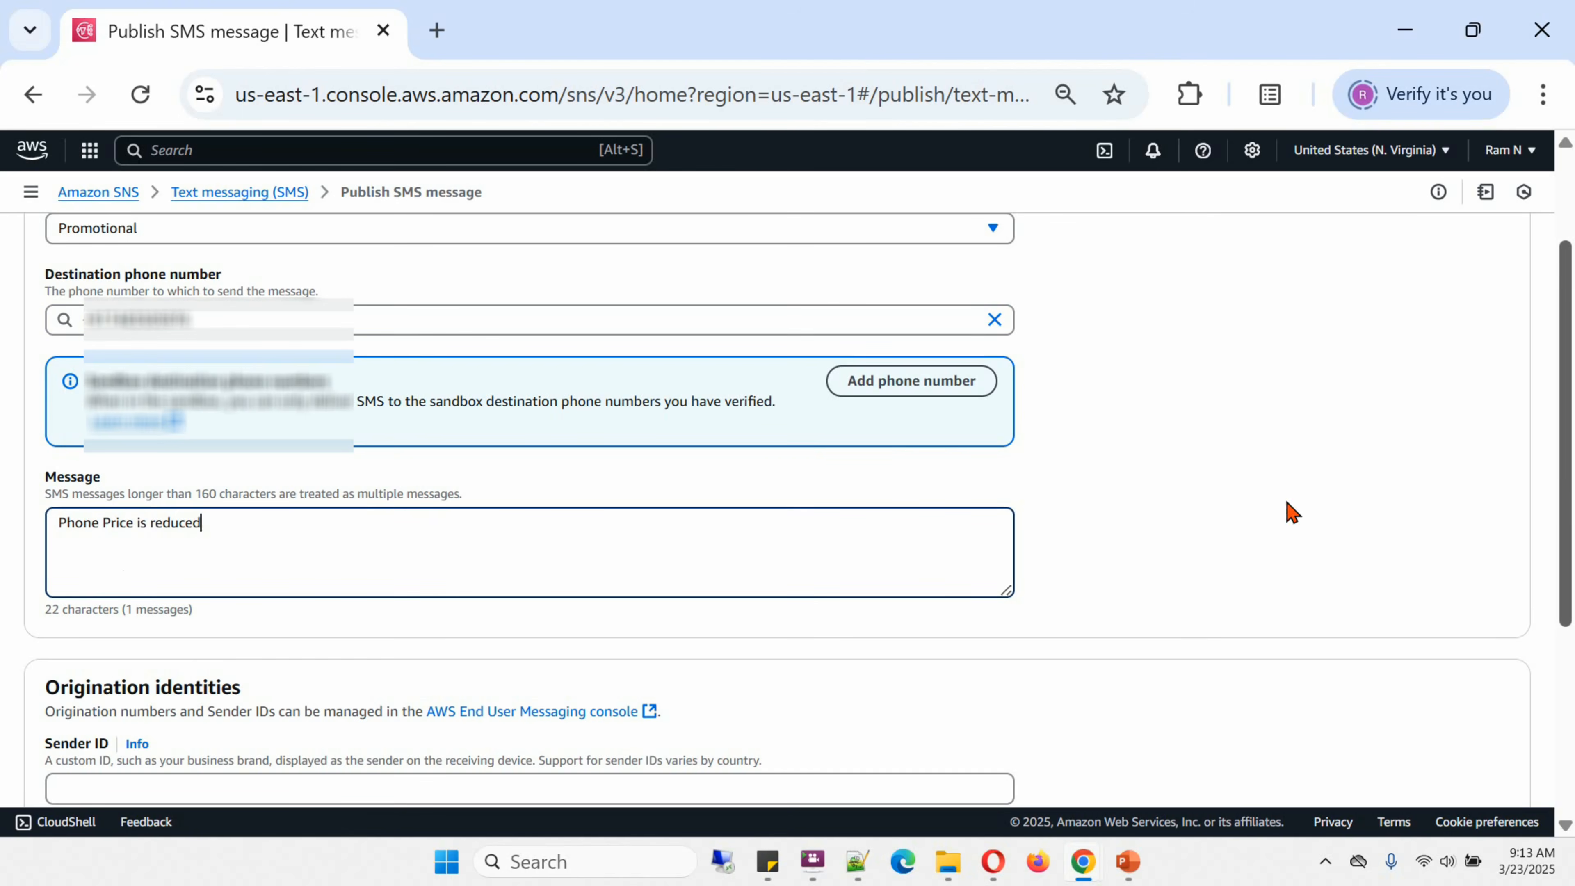
{"action": "left_click_drag", "start_coordinate": [1564, 501], "coordinate": [1568, 682]}
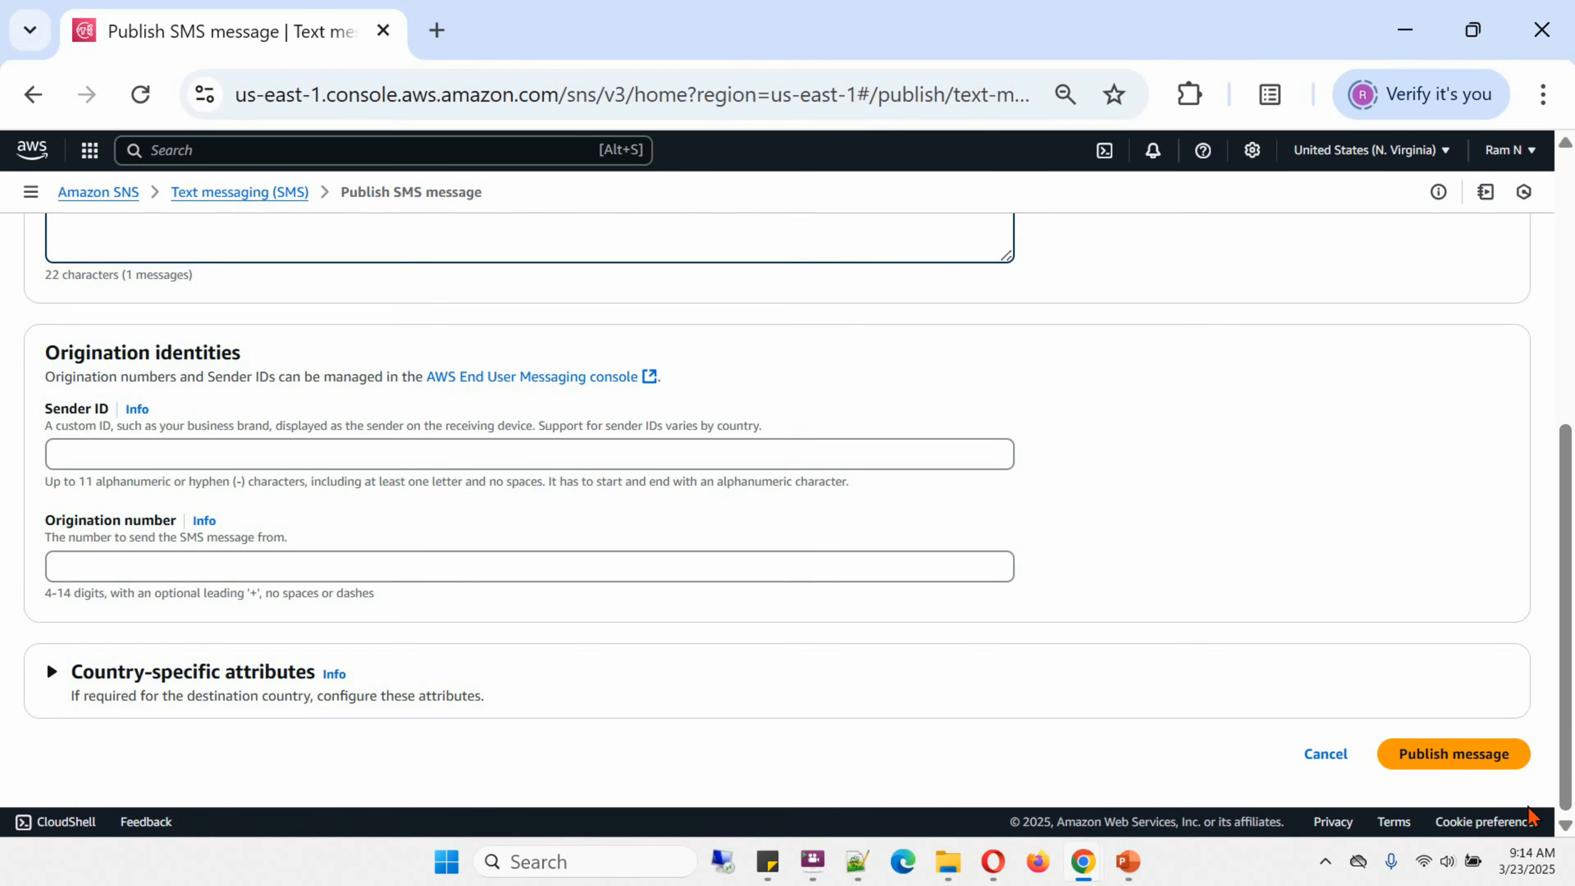
{"action": "left_click", "coordinate": [1452, 761]}
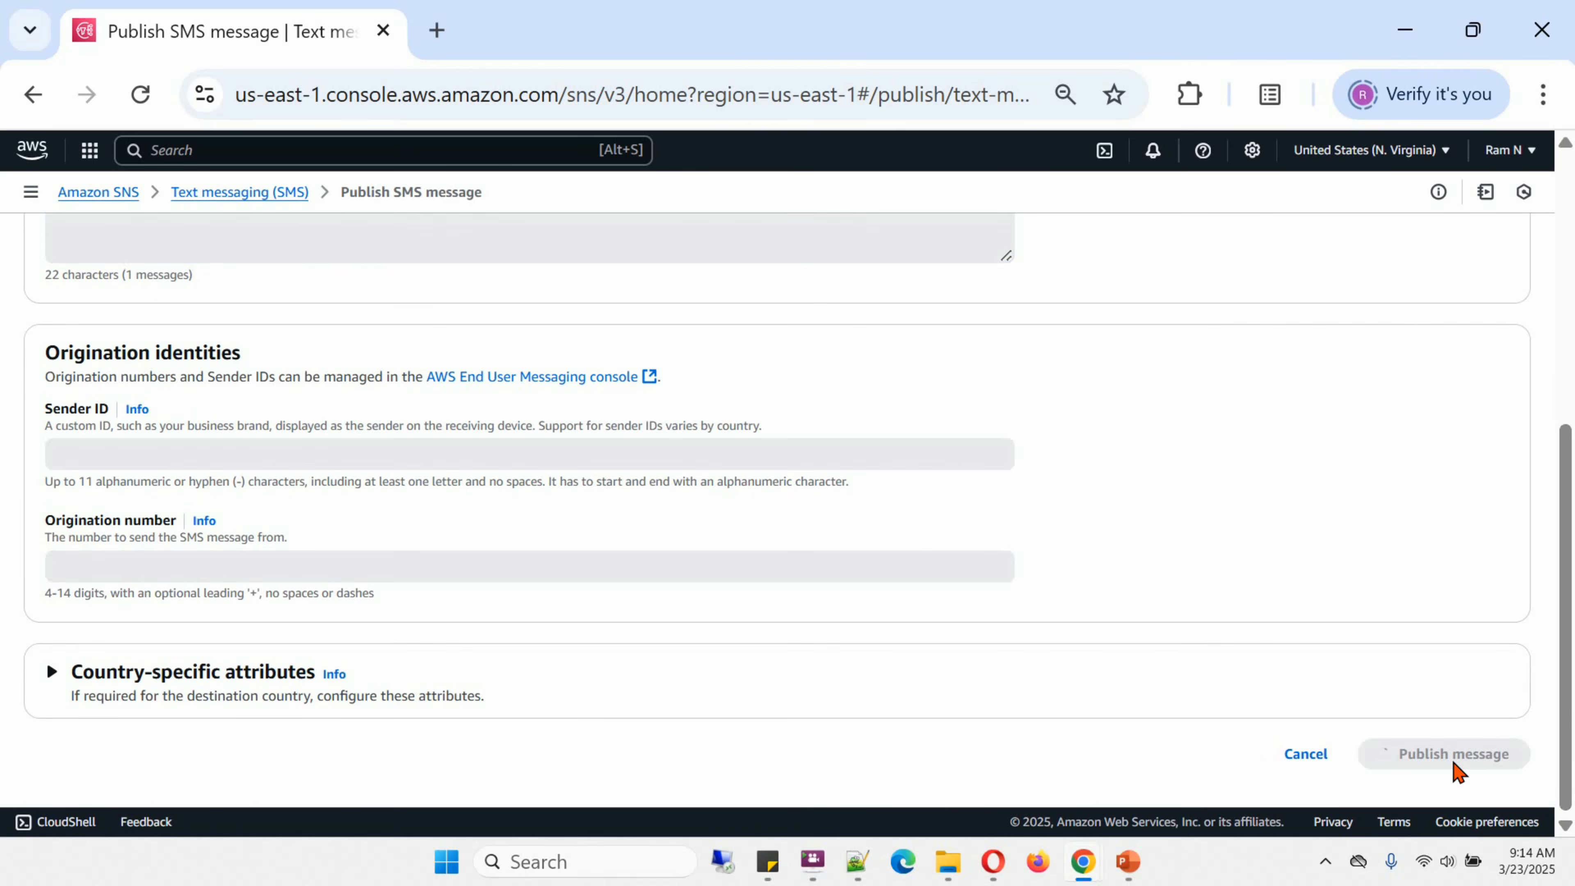